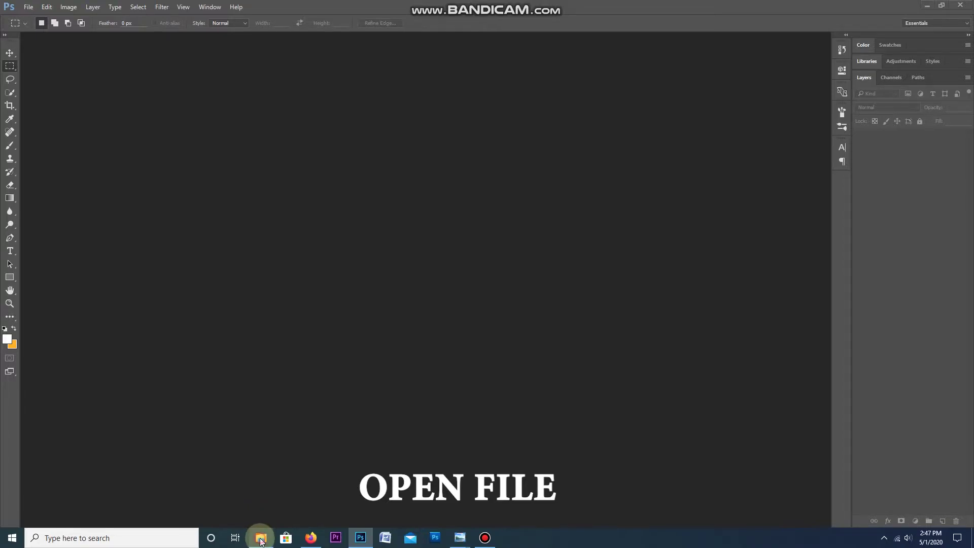
Browse the portrait photos from DSC_2048 onward at full size to choose one for editing.
left_click(260, 539)
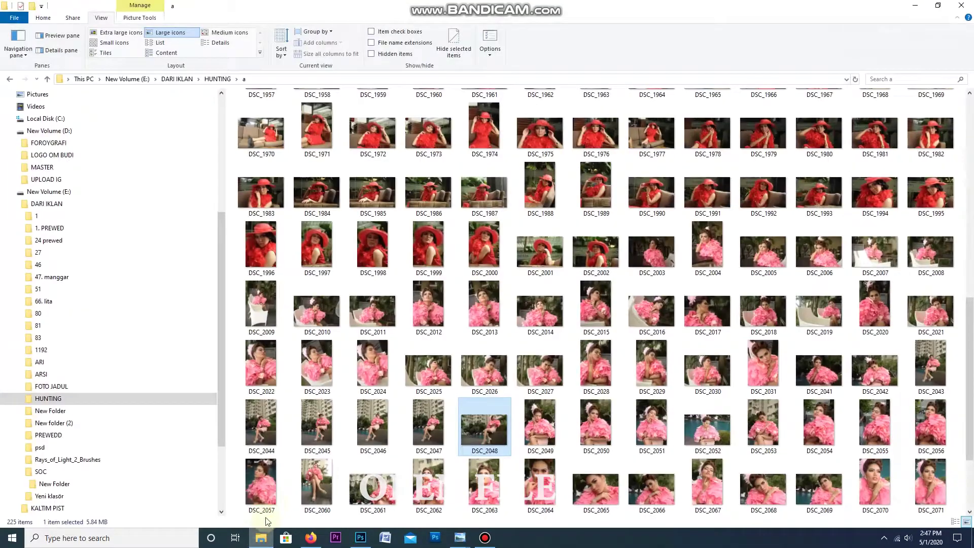
double_click(497, 431)
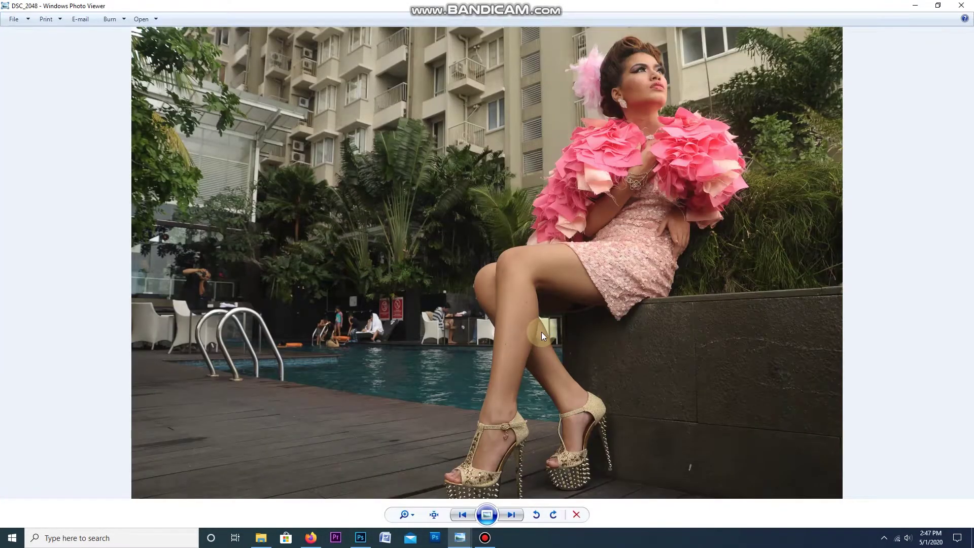
key("Right")
key("Right")
key("Right")
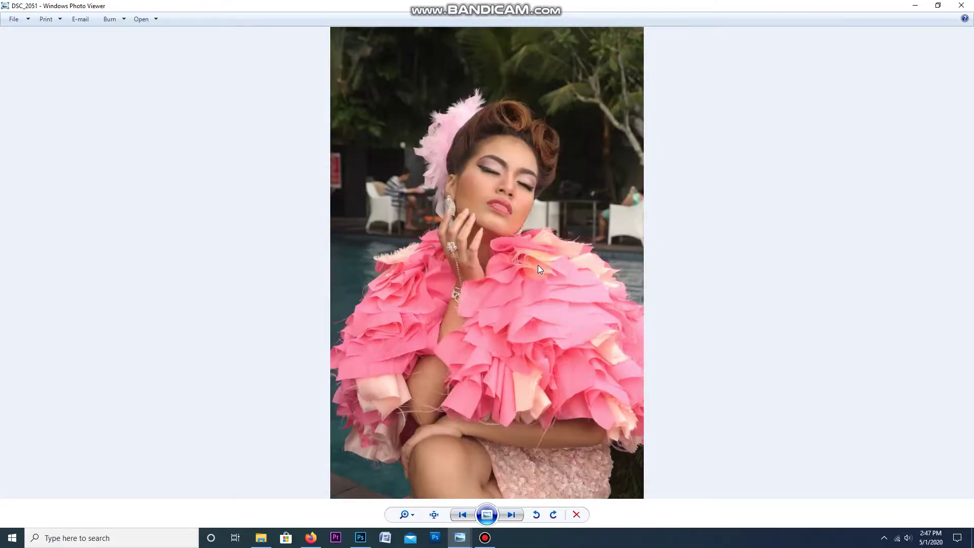
key("Right")
key("Right")
key("Right")
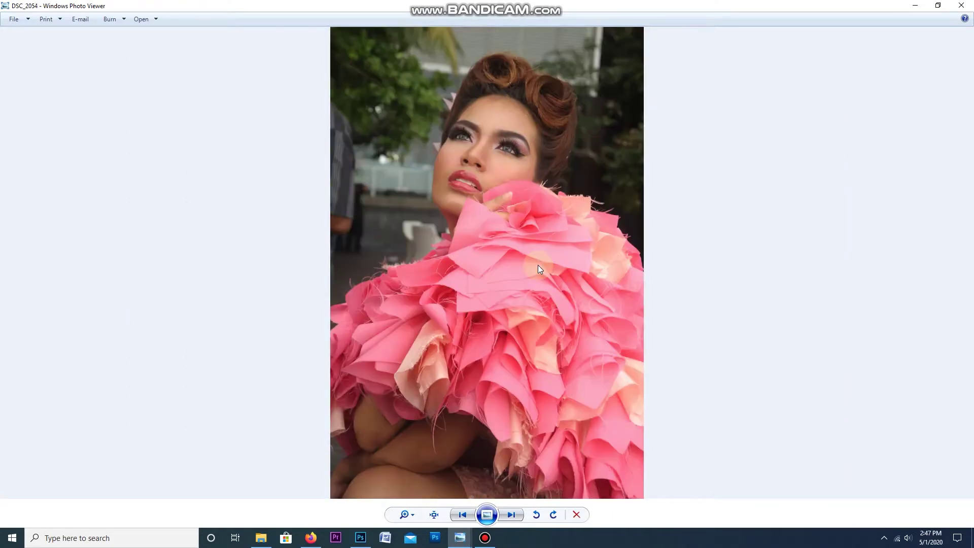
key("Right")
key("Left")
key("Left")
key("Left")
key("Left")
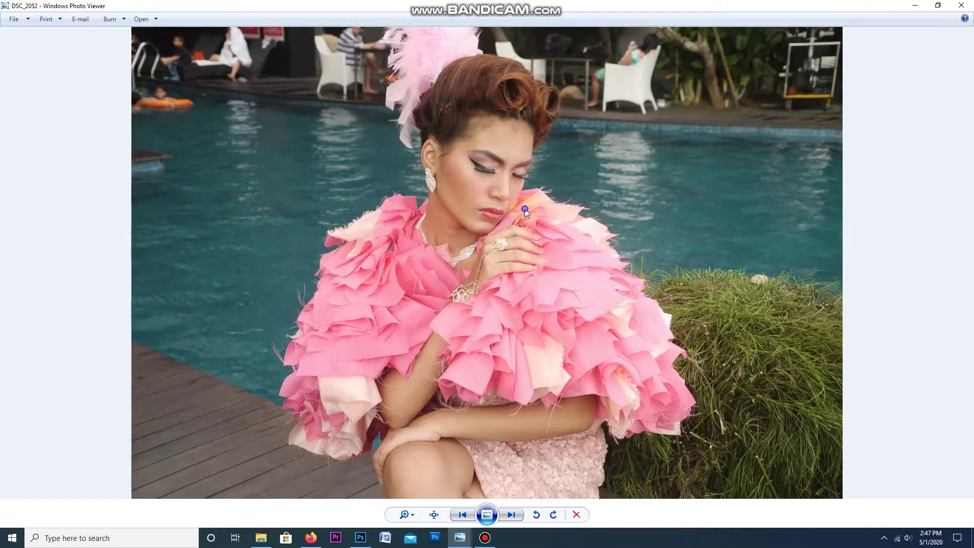
Open DSC_2052 in Adobe Photoshop CS5 and duplicate its Background layer.
right_click(525, 212)
mouse_move(589, 217)
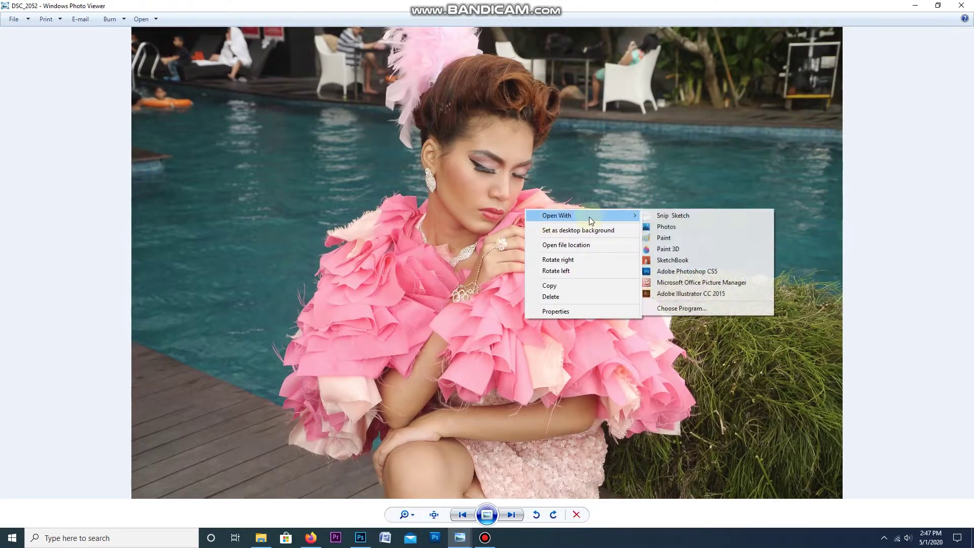
left_click(671, 273)
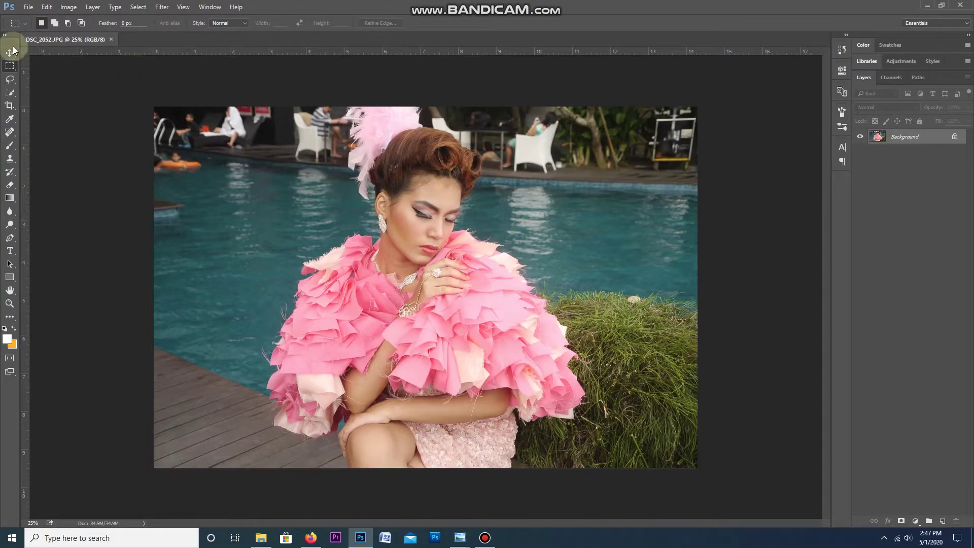
left_click(11, 51)
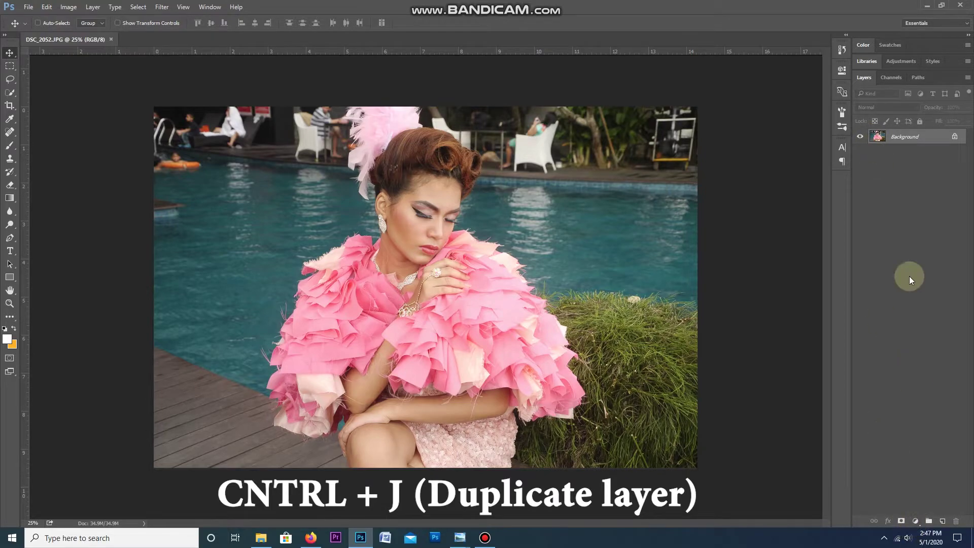
key("ctrl+j")
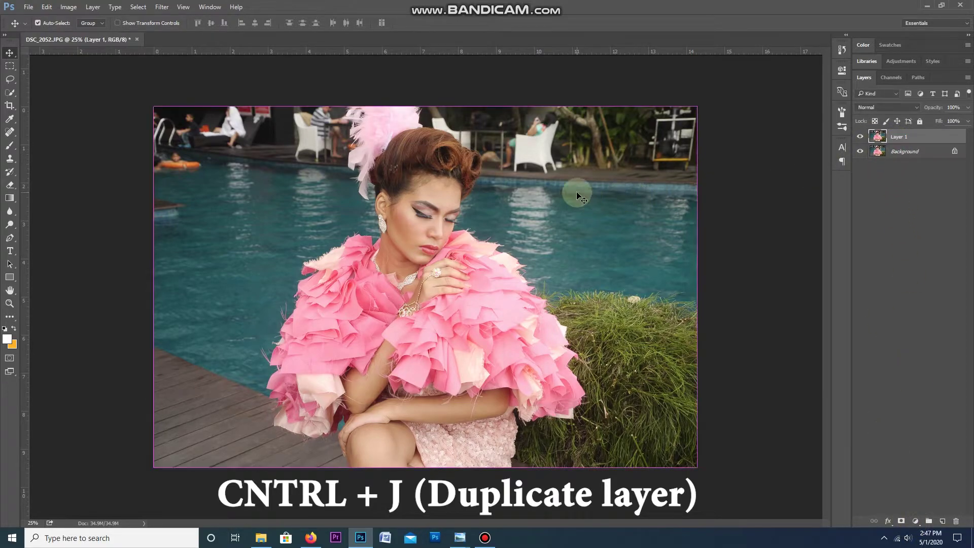
Start the Camera Raw Filter on the duplicate and set Exposure -0.50, Contrast +13, Highlights +15, Shadows +16 and Whites +22.
left_click(161, 7)
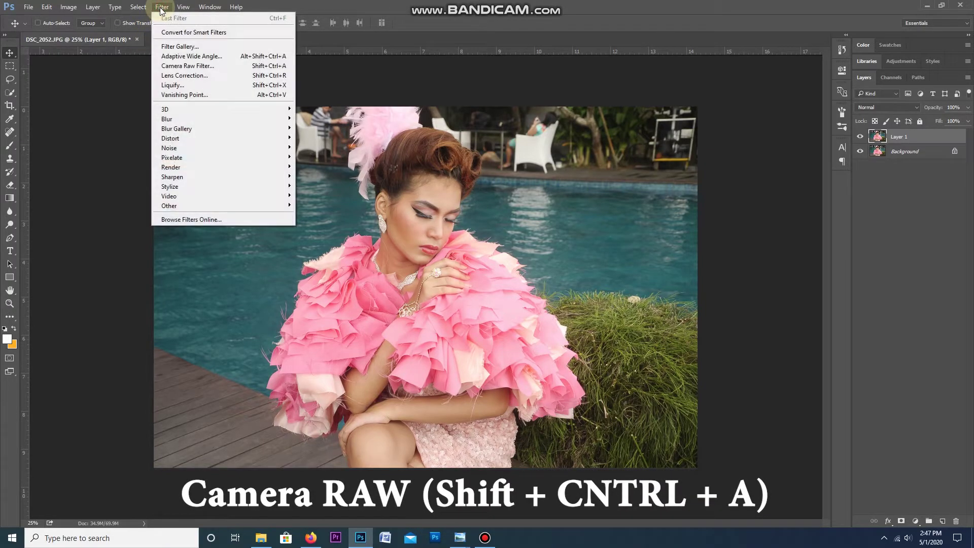
left_click(191, 66)
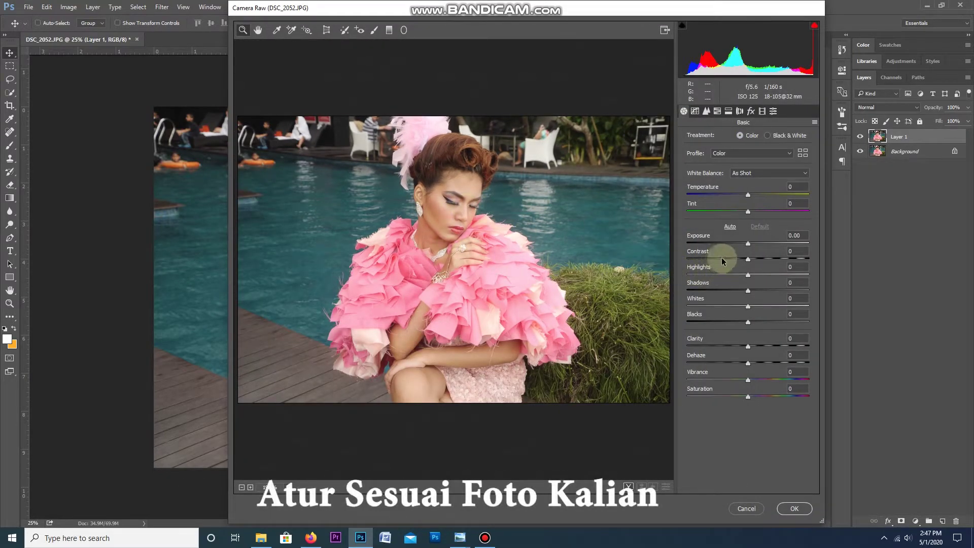
left_click_drag(748, 246, 760, 291)
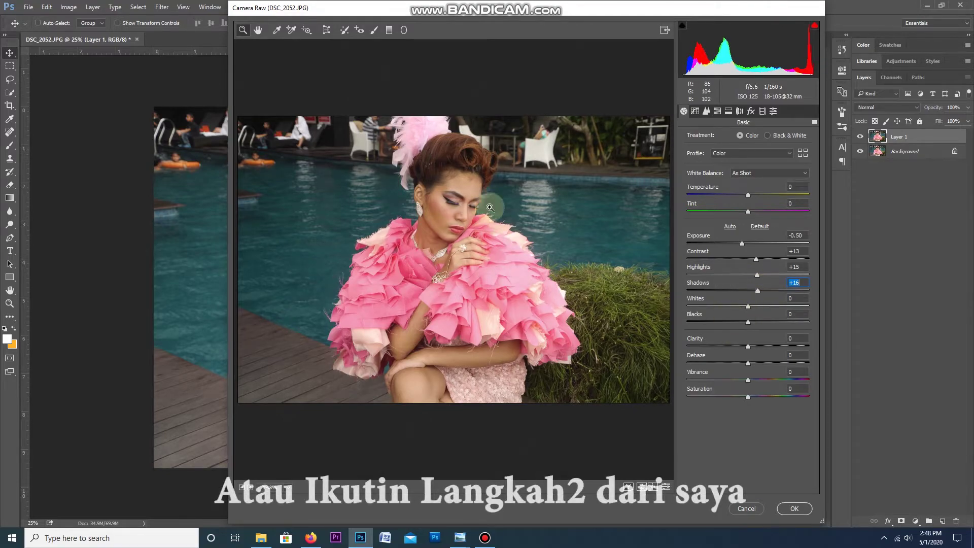
left_click_drag(744, 308, 761, 307)
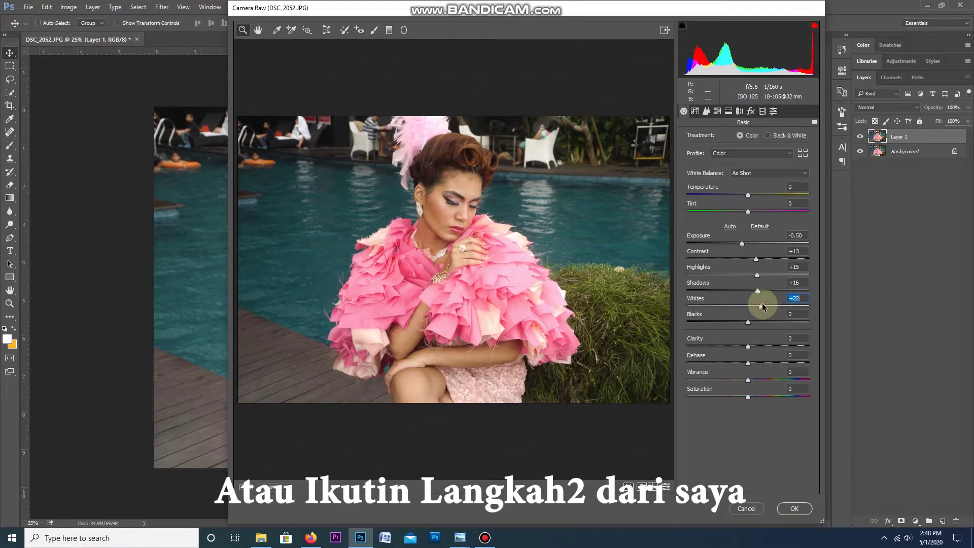
Shape the RGB point tone curve: midtones 134 to 154, shadows 61 to 52, and the black point raised to output 19.
left_click(695, 112)
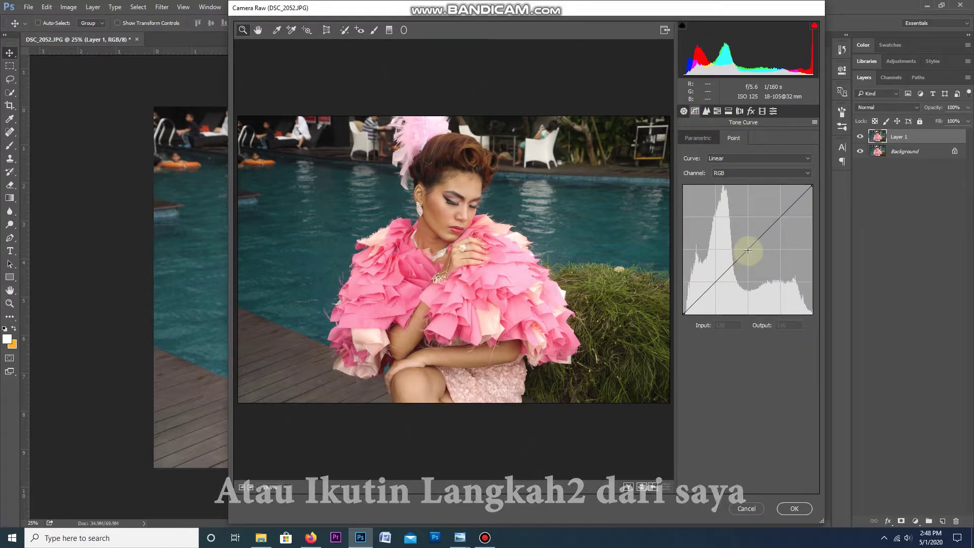
left_click_drag(748, 250, 751, 236)
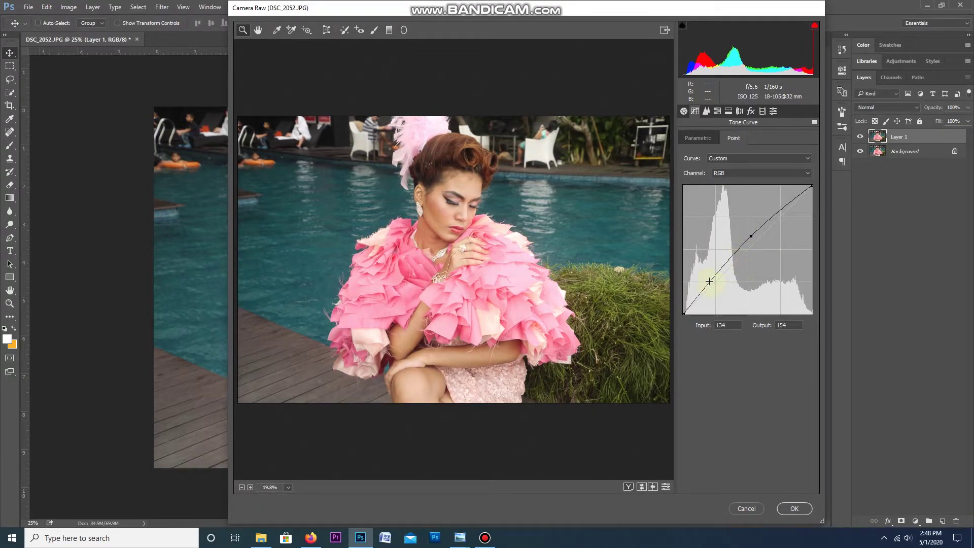
left_click_drag(709, 281, 713, 287)
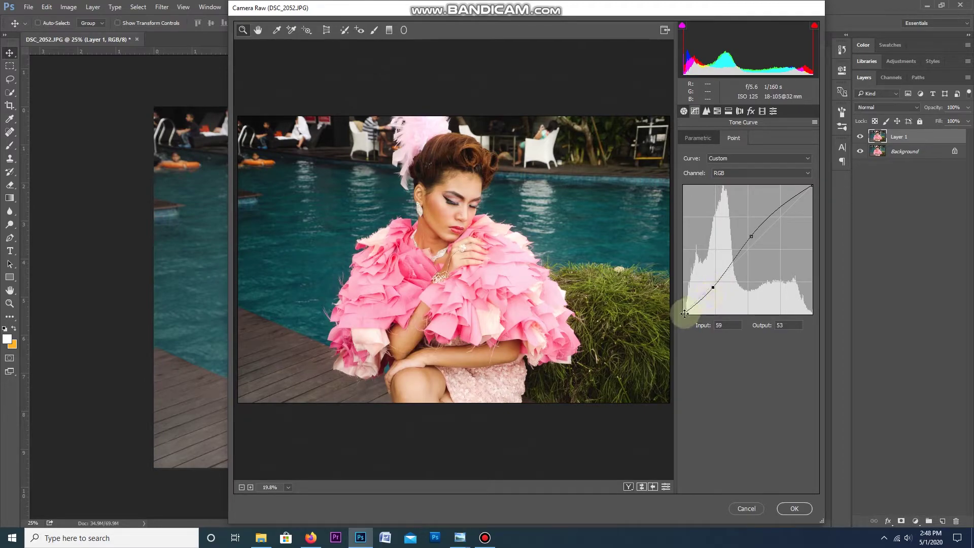
left_click_drag(685, 313, 683, 305)
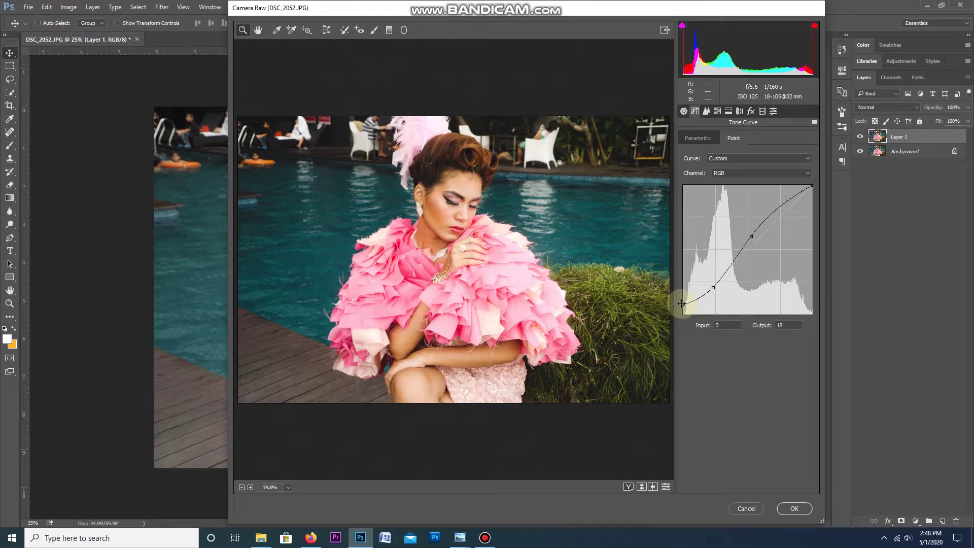
left_click_drag(681, 305, 678, 304)
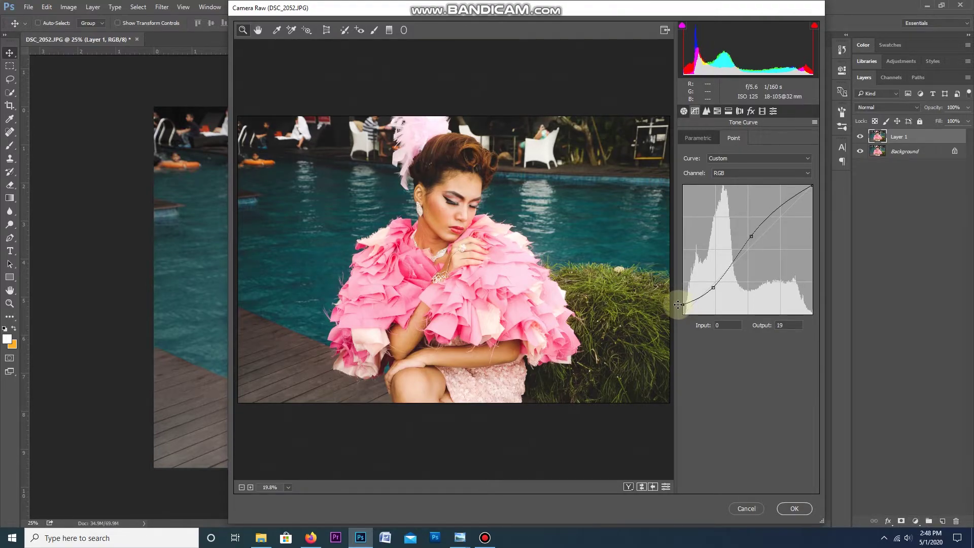
left_click(714, 288)
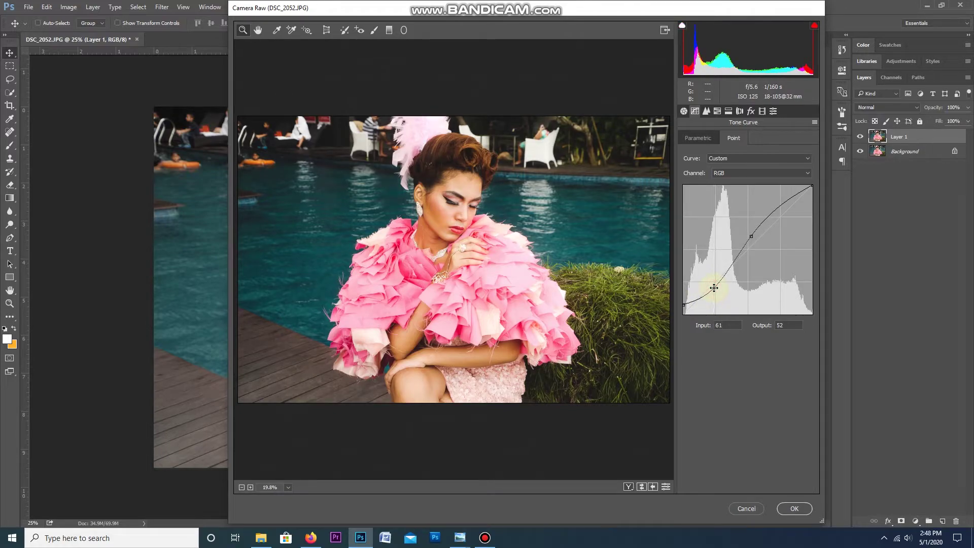
Set the sharpening amount to 20.
left_click(707, 111)
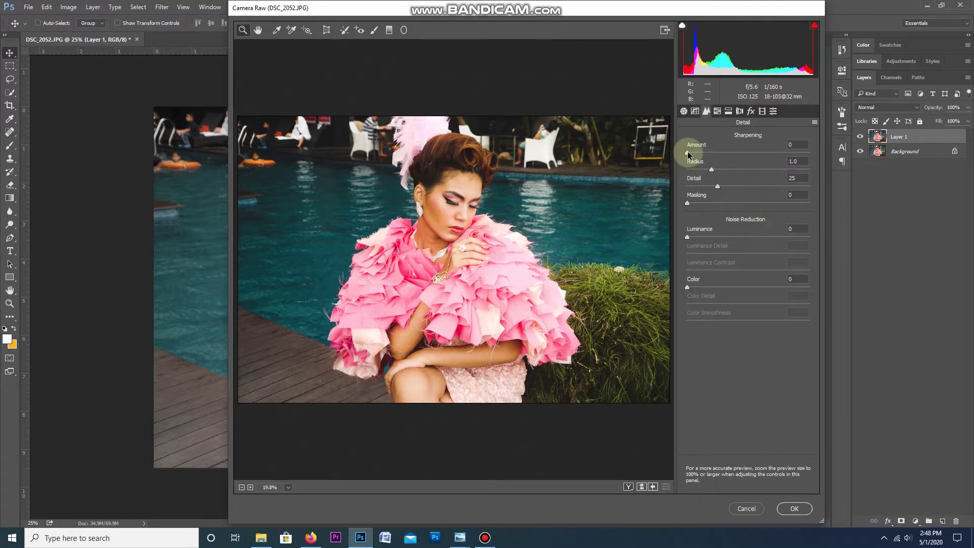
mouse_move(688, 154)
left_mouse_down()
mouse_move(750, 153)
mouse_move(705, 152)
left_mouse_up()
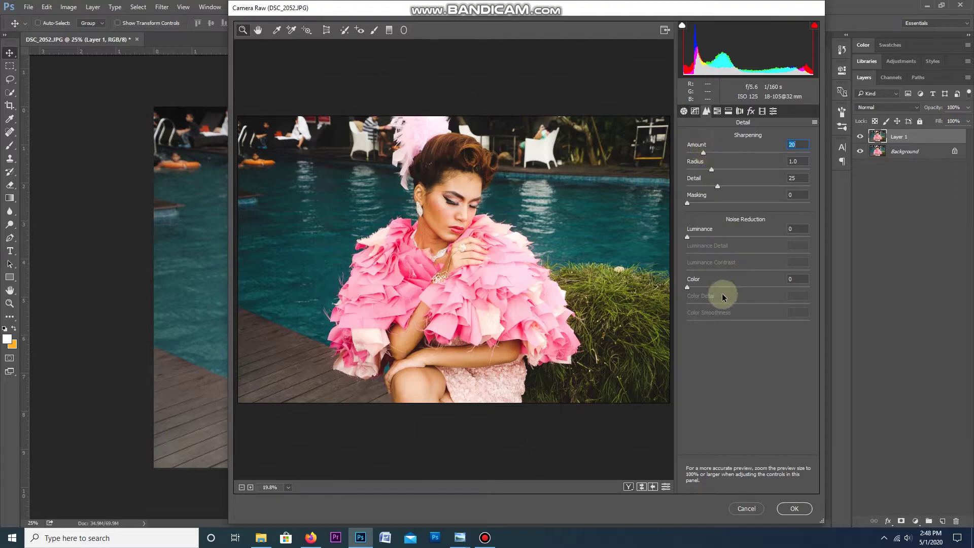
Raise the hue of Oranges and Yellows slightly in the HSL adjustments.
left_click(717, 111)
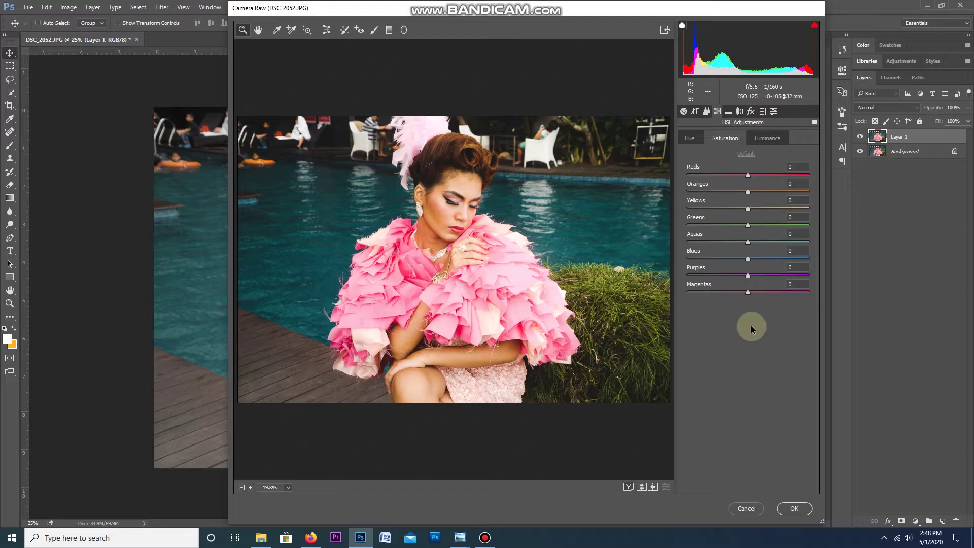
left_click(690, 141)
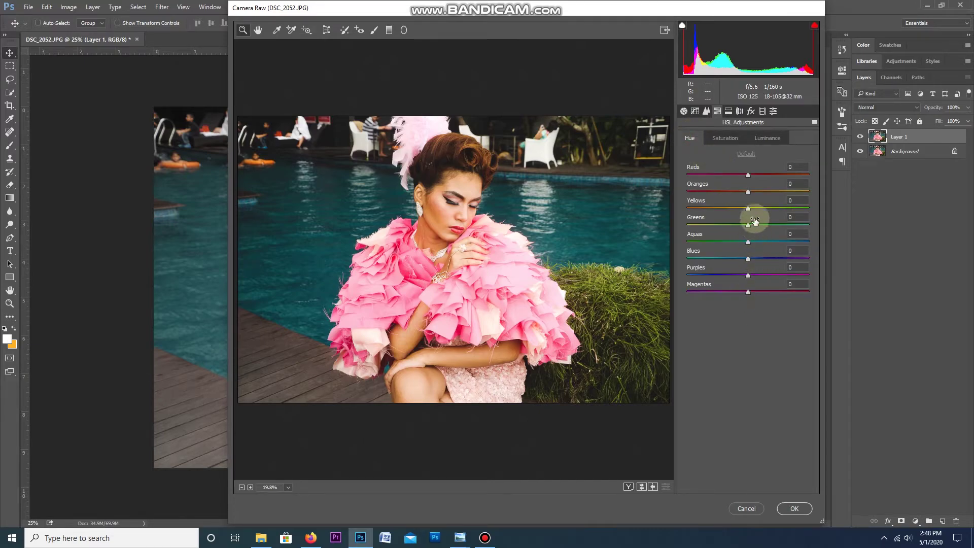
left_click_drag(749, 196, 757, 195)
left_click_drag(748, 209, 756, 209)
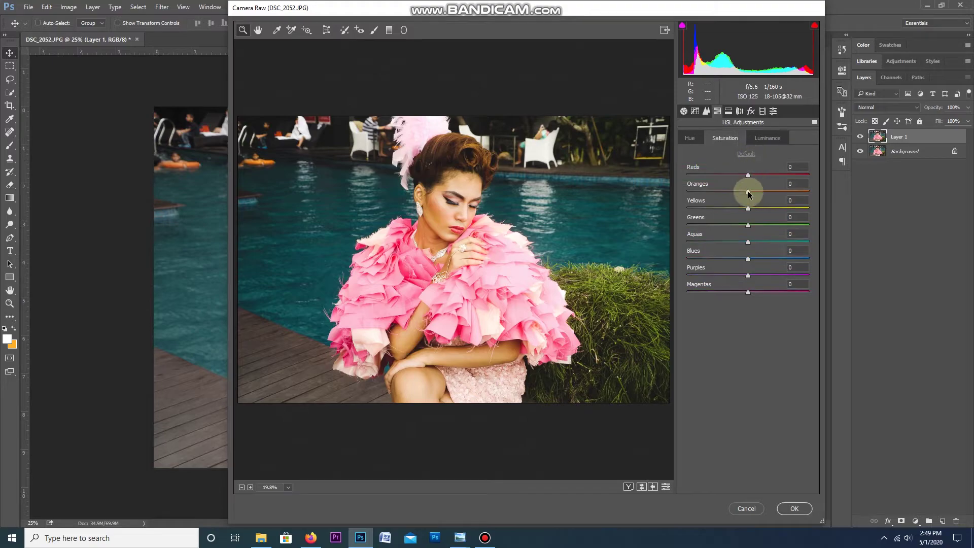
Set the HSL luminance of Reds to +13 and Oranges to +18.
left_click(762, 137)
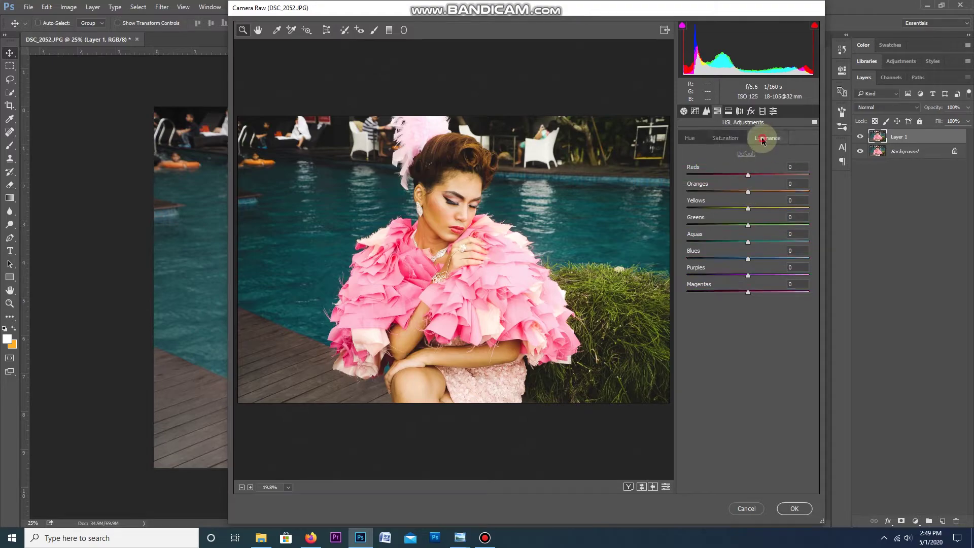
mouse_move(749, 180)
left_mouse_down()
mouse_move(756, 175)
mouse_move(759, 193)
mouse_move(751, 188)
mouse_move(759, 187)
left_mouse_up()
left_click(748, 193)
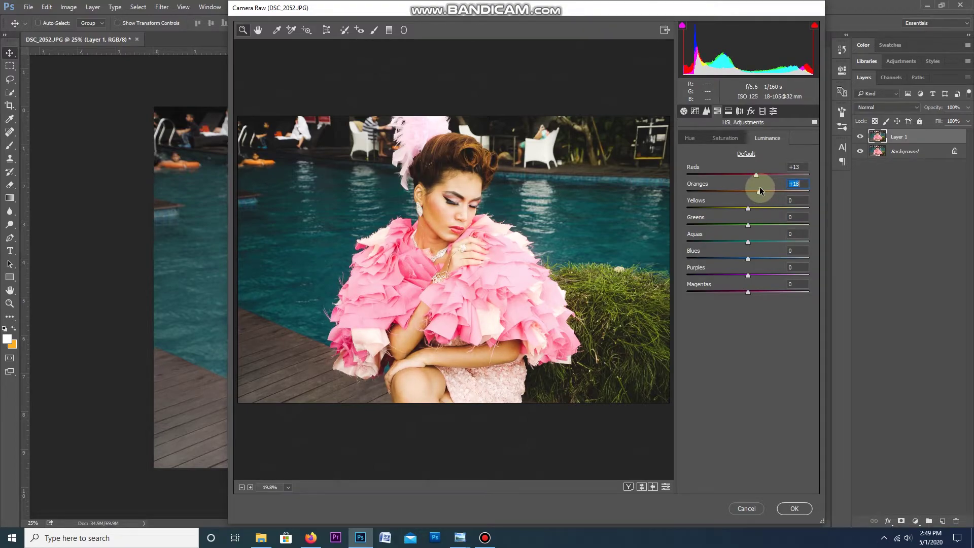
Apply split toning with highlights at hue 25, saturation 4 and shadows at hue 25, saturation 5.
left_click(729, 112)
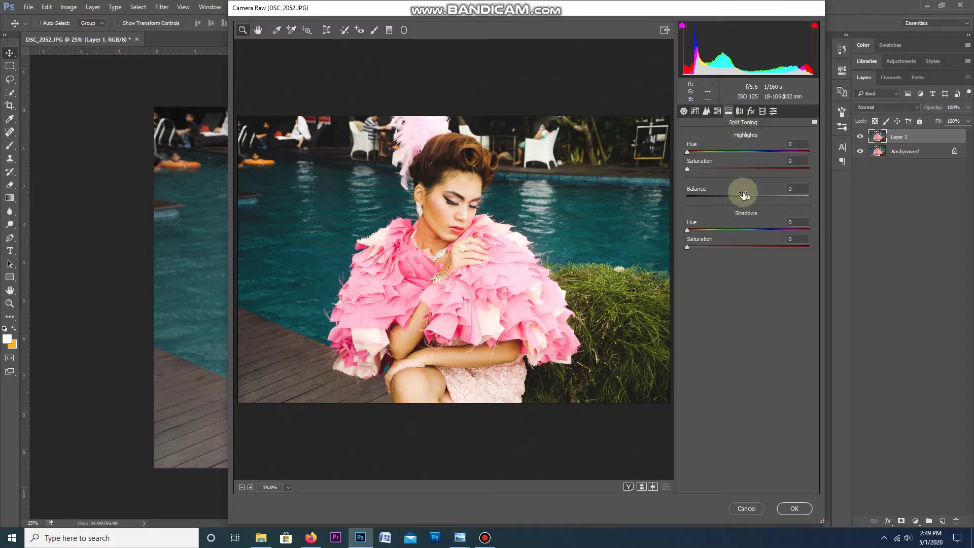
left_click_drag(689, 153, 693, 154)
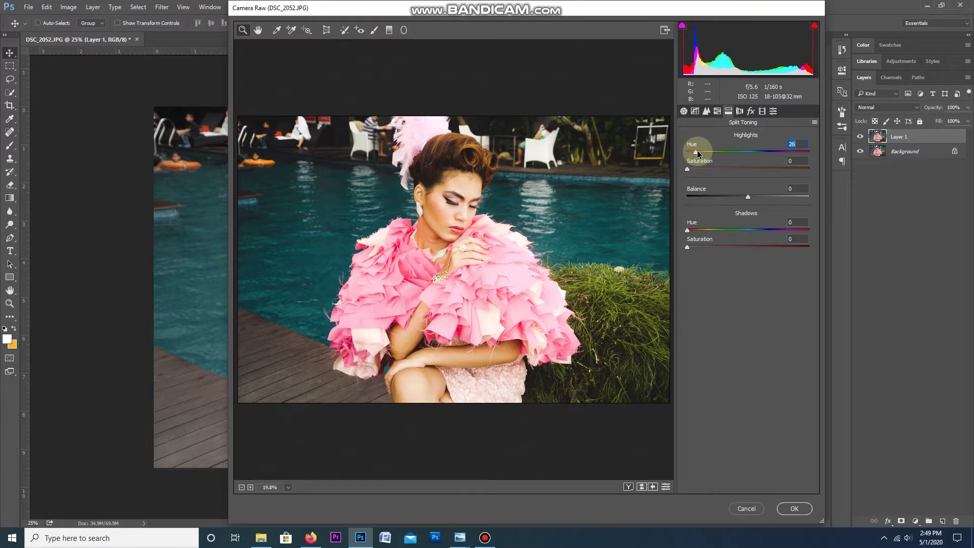
left_click_drag(697, 150, 694, 170)
left_click_drag(687, 230, 696, 248)
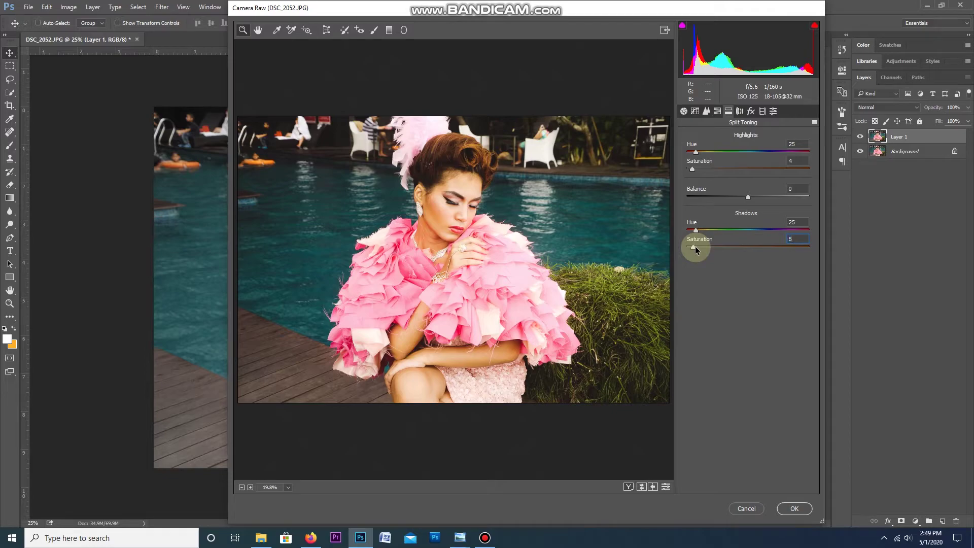
Darken the photo's edges with a lens vignetting amount of -58 and midpoint 21.
left_click(740, 111)
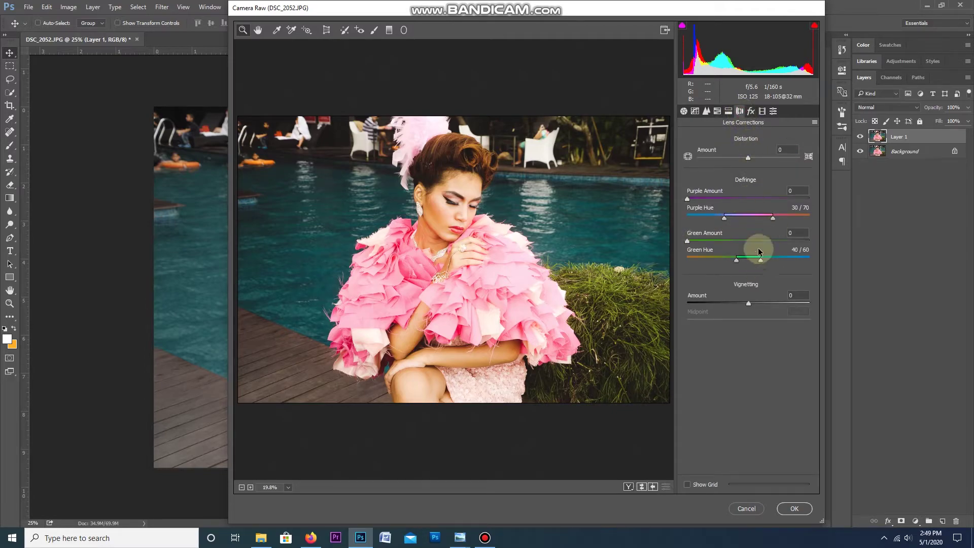
left_click_drag(751, 306, 713, 306)
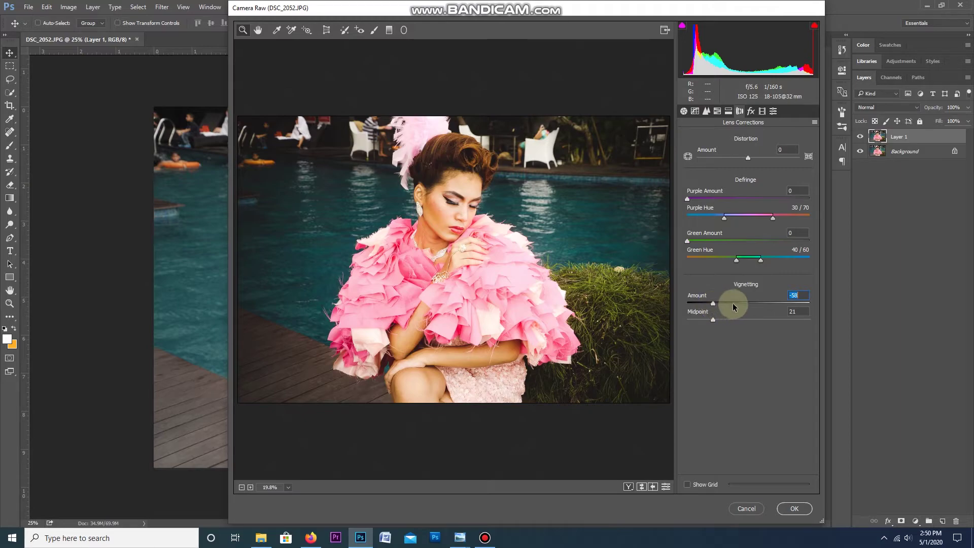
Calibrate the colours by setting the Red Primary hue to +3 and the Green Primary hue to -100.
left_click(751, 111)
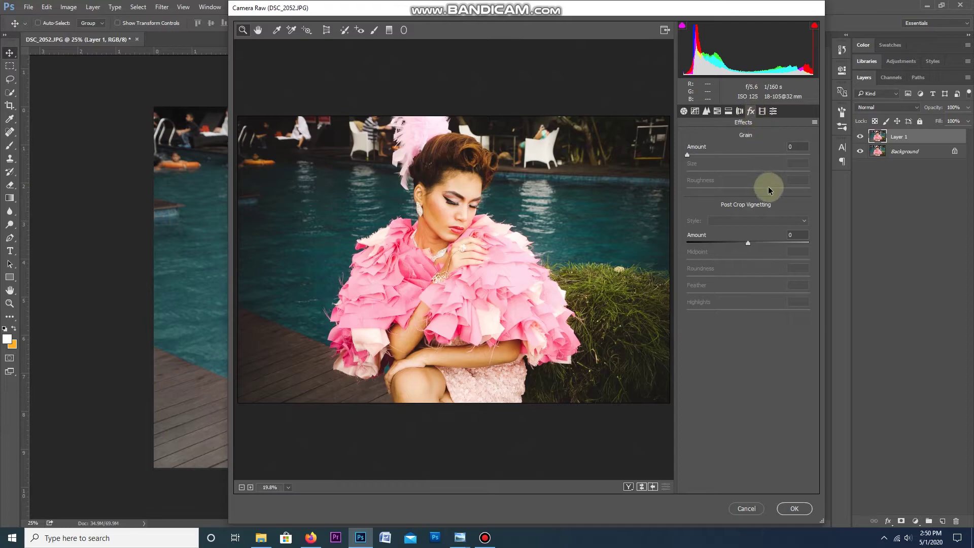
left_click(762, 112)
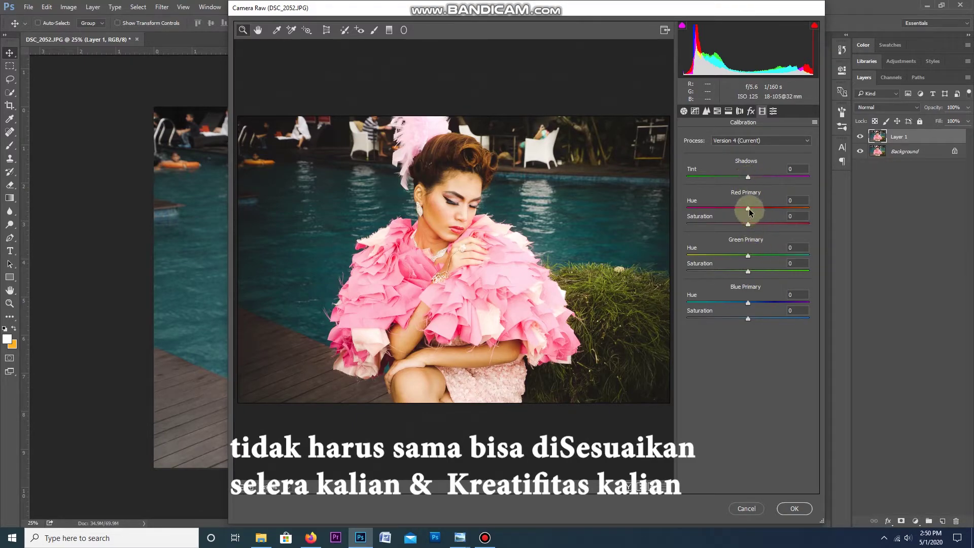
left_click_drag(747, 208, 751, 212)
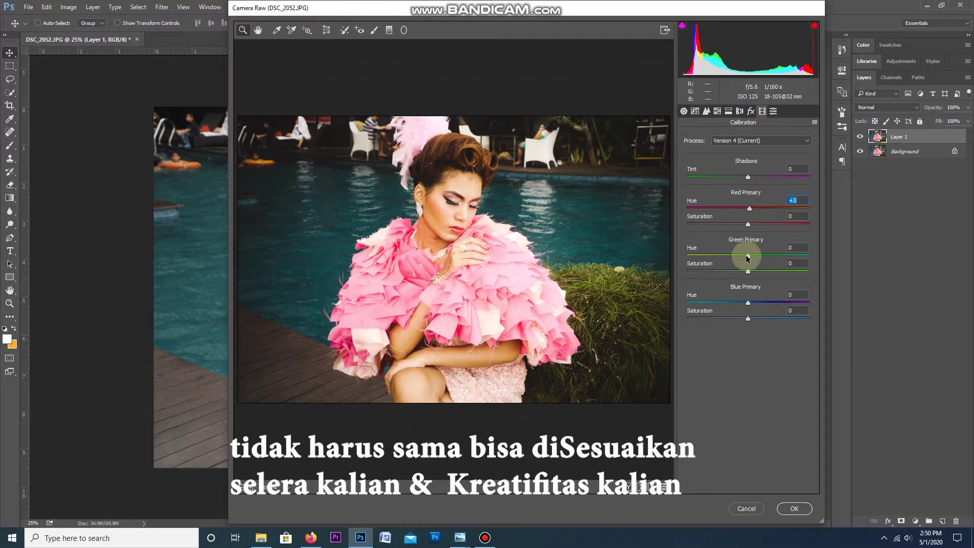
left_click_drag(747, 258, 680, 254)
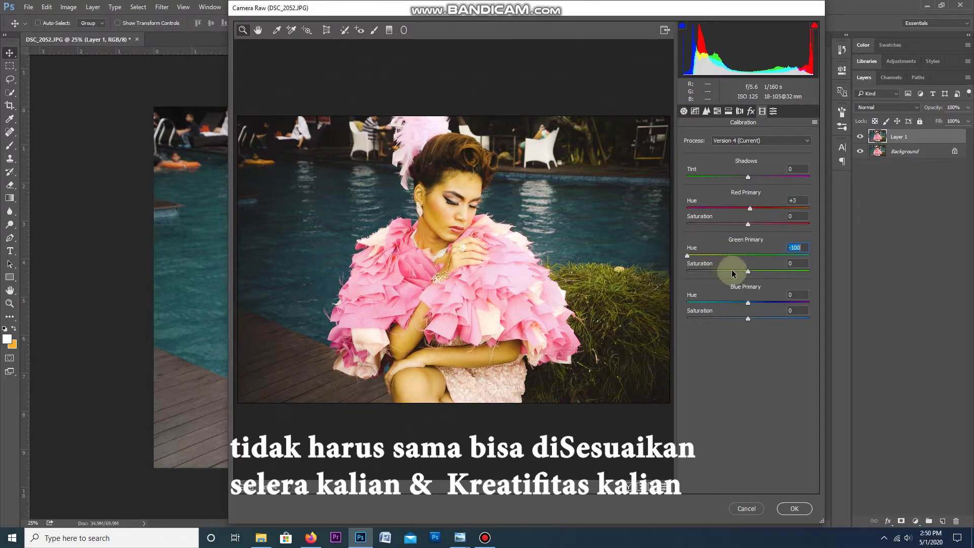
Set the Green Primary saturation to +8 and the Blue Primary to hue -100 and saturation -22.
left_click_drag(748, 273, 754, 274)
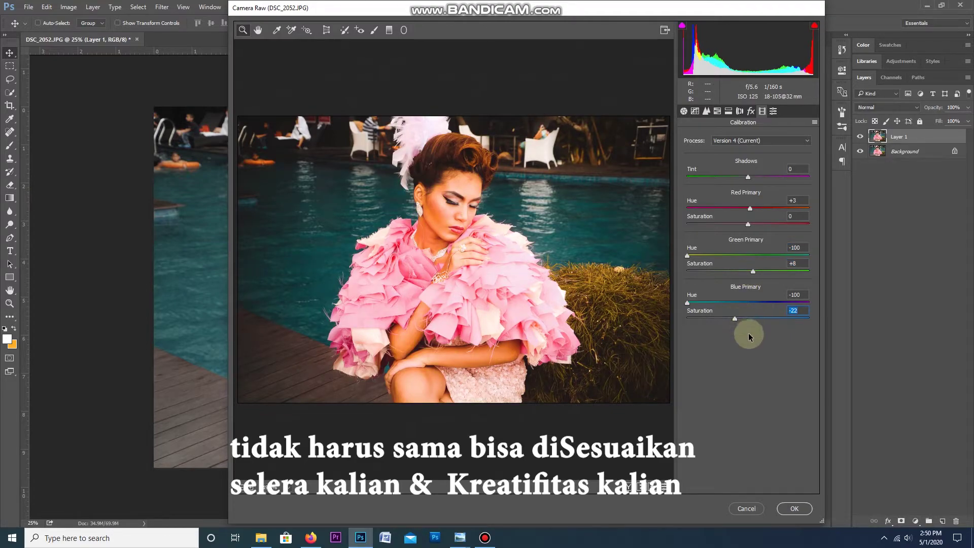
left_click(772, 113)
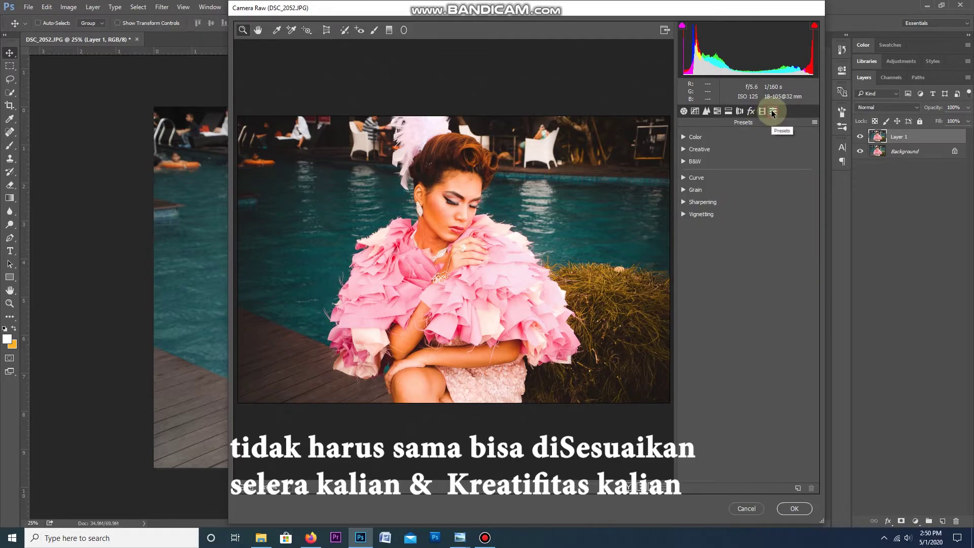
Set the HSL saturation of Oranges to -39, Yellows to +5 and Greens to +25, and apply the filter.
left_click(718, 111)
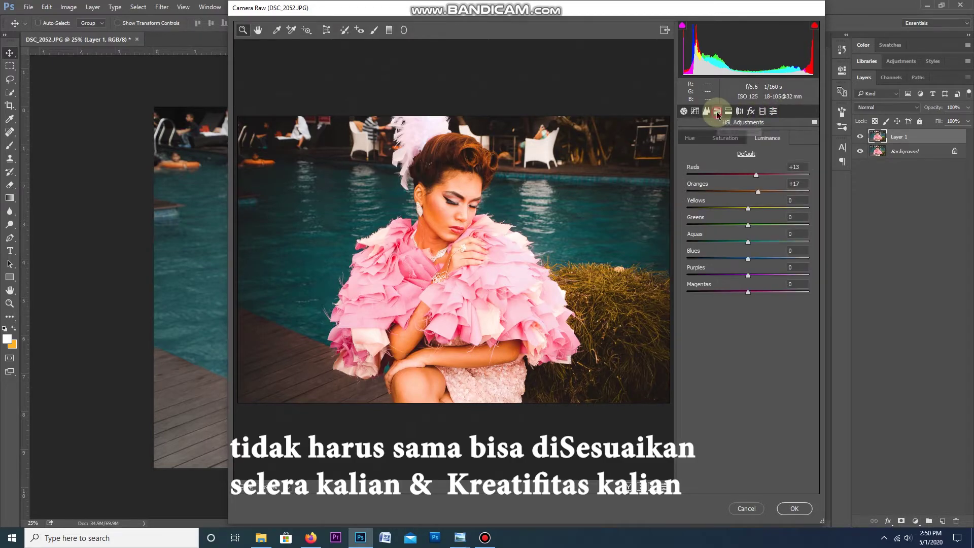
left_click(723, 138)
left_click_drag(747, 193, 720, 194)
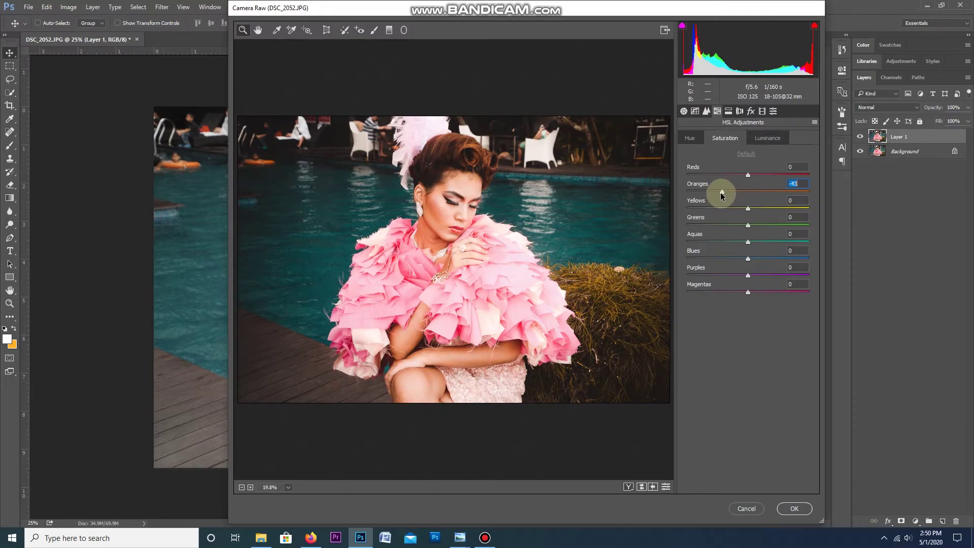
left_click_drag(720, 193, 730, 194)
left_click_drag(723, 193, 766, 224)
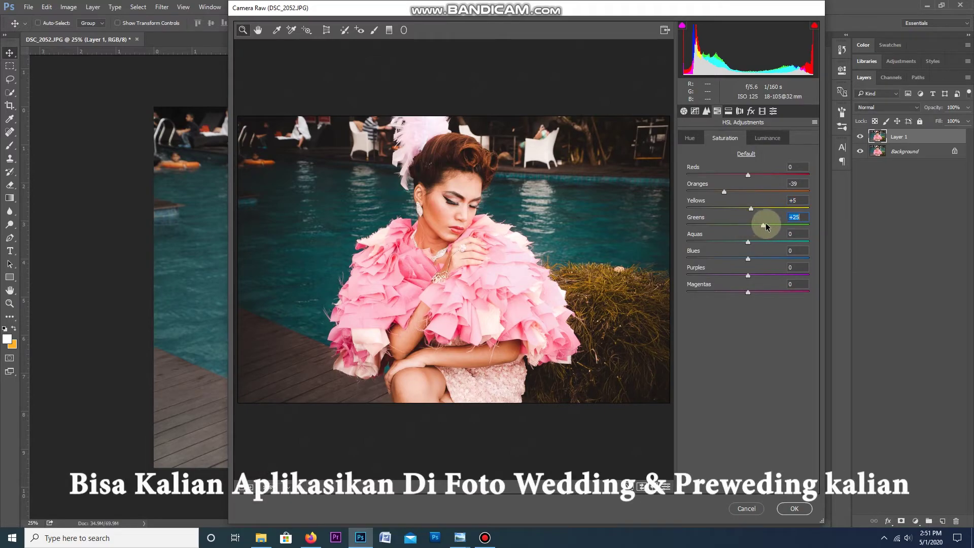
left_click(794, 508)
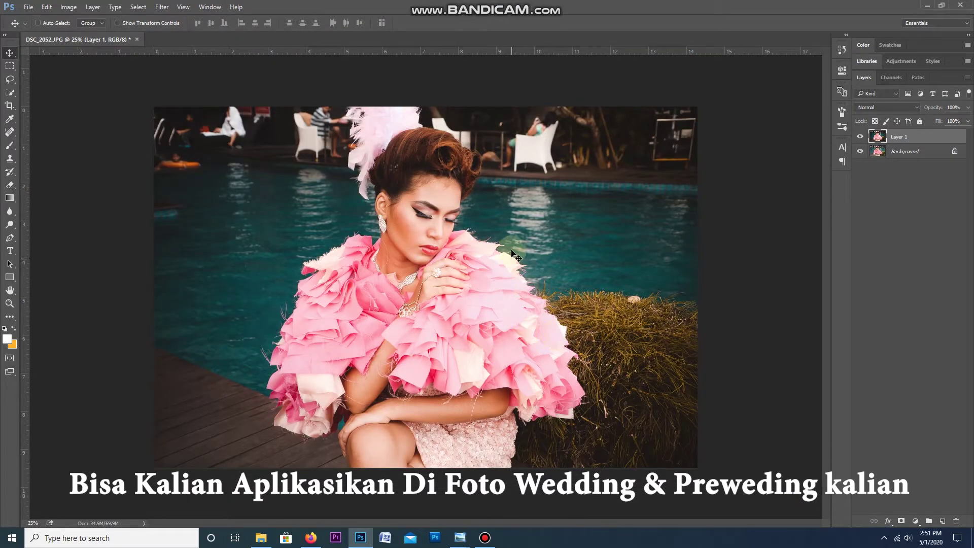
Compare the graded photo with the original by toggling the visibility of Layer 1.
scroll(472, 245, "up", 1)
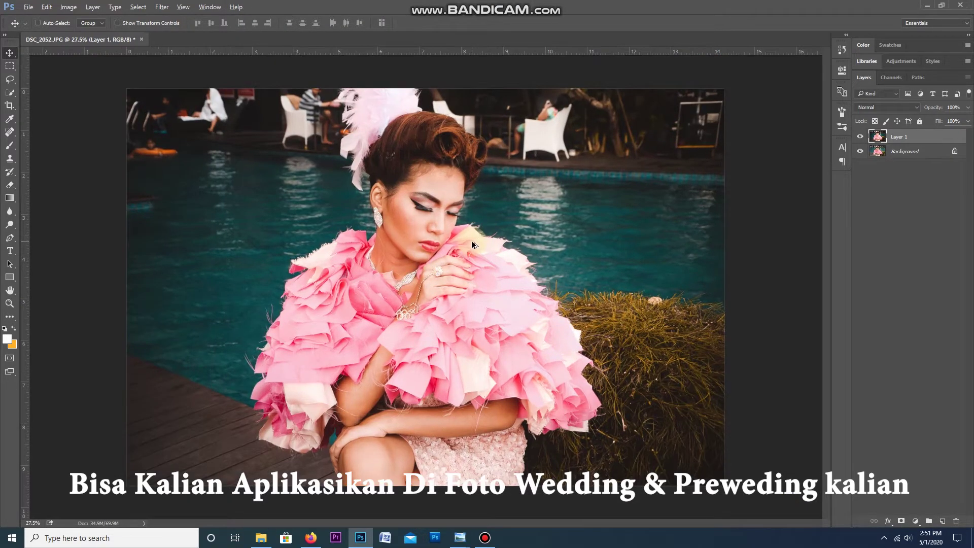
left_click(861, 137)
left_click(861, 137)
left_click(861, 137)
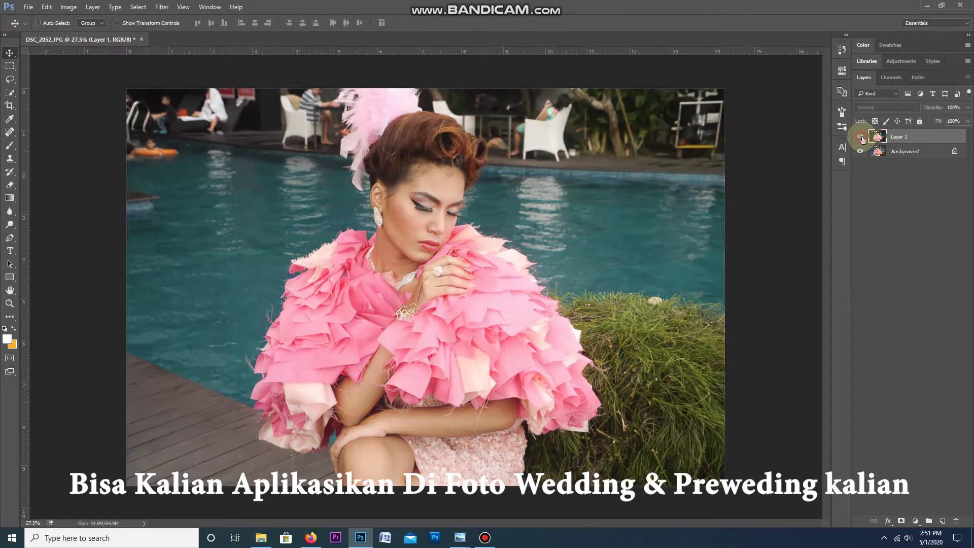
left_click(861, 137)
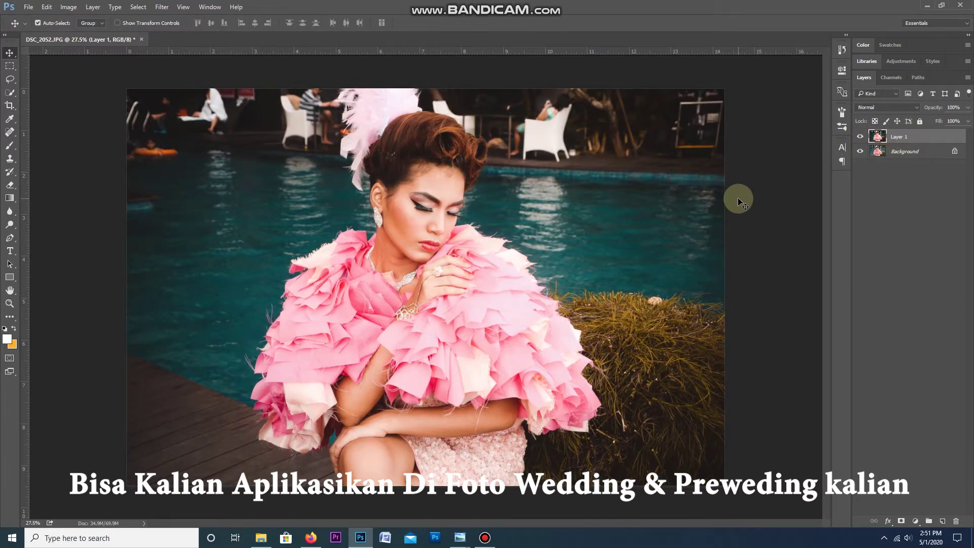
Duplicate Layer 1 and apply a 16 px Iris Blur with the ellipse enlarged around the woman.
key("ctrl+j")
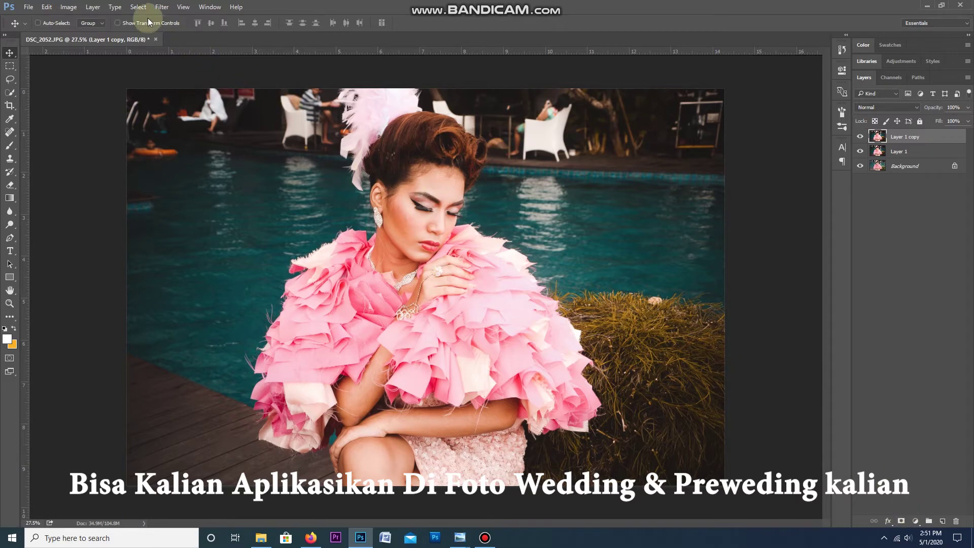
left_click(162, 7)
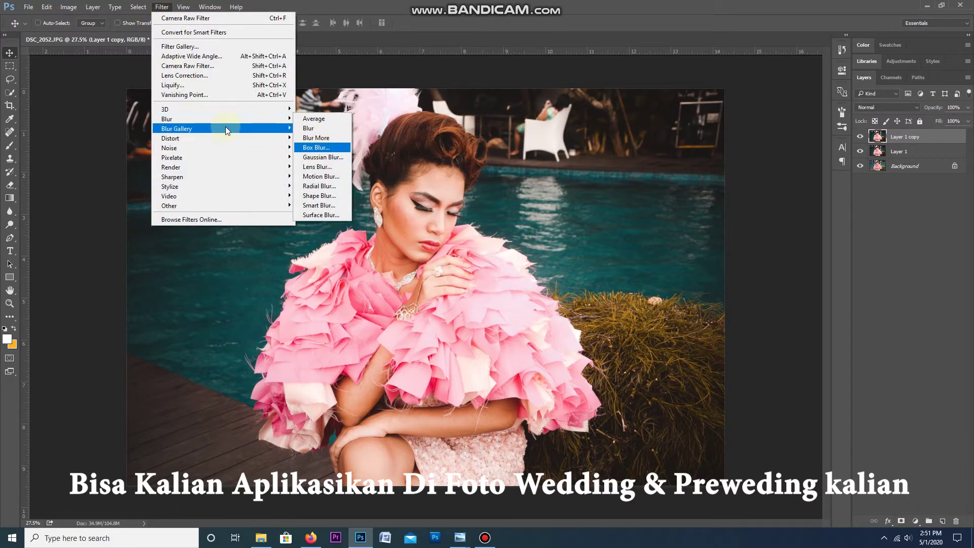
mouse_move(225, 128)
left_click(312, 128)
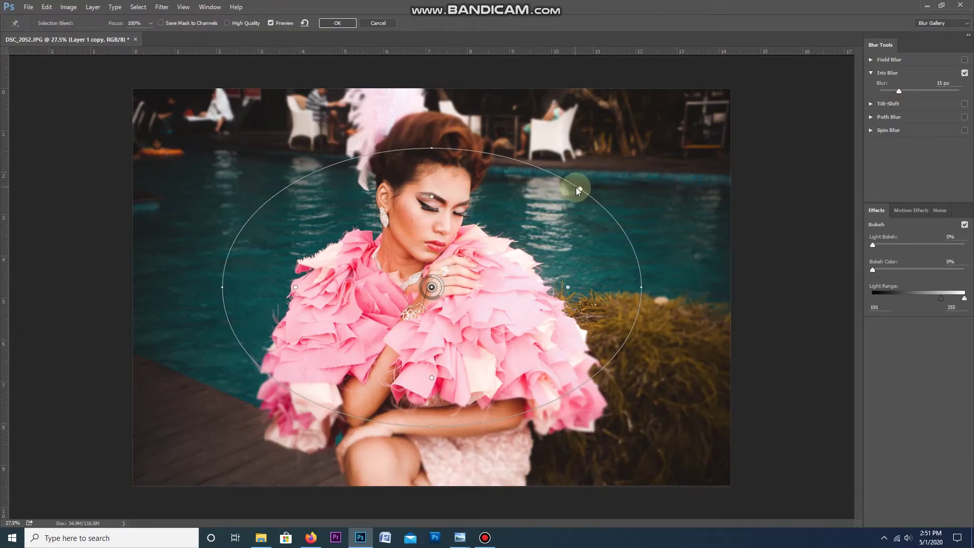
mouse_move(580, 188)
left_mouse_down()
mouse_move(602, 177)
mouse_move(580, 190)
left_mouse_up()
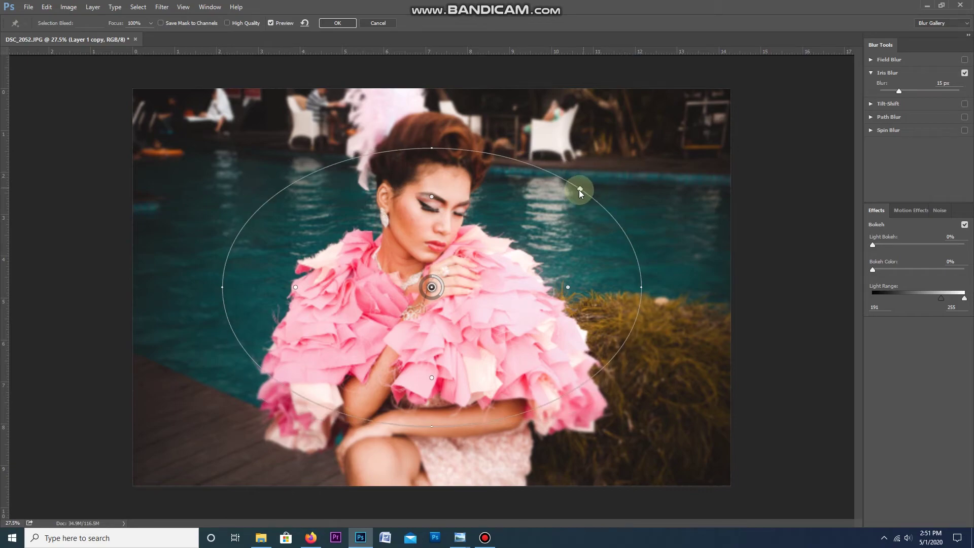
left_click_drag(432, 147, 434, 120)
mouse_move(437, 294)
left_mouse_down()
mouse_move(426, 298)
mouse_move(439, 297)
left_mouse_up()
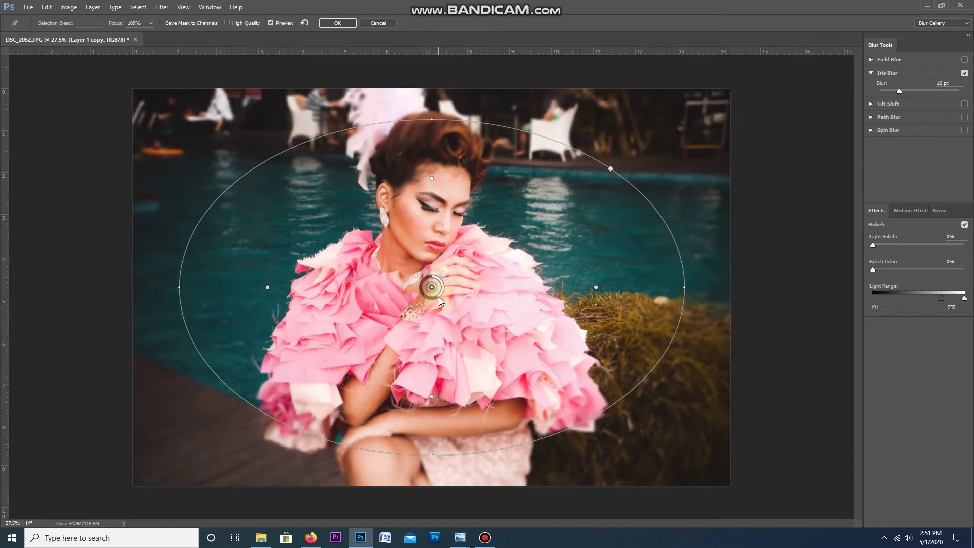
left_click(818, 149)
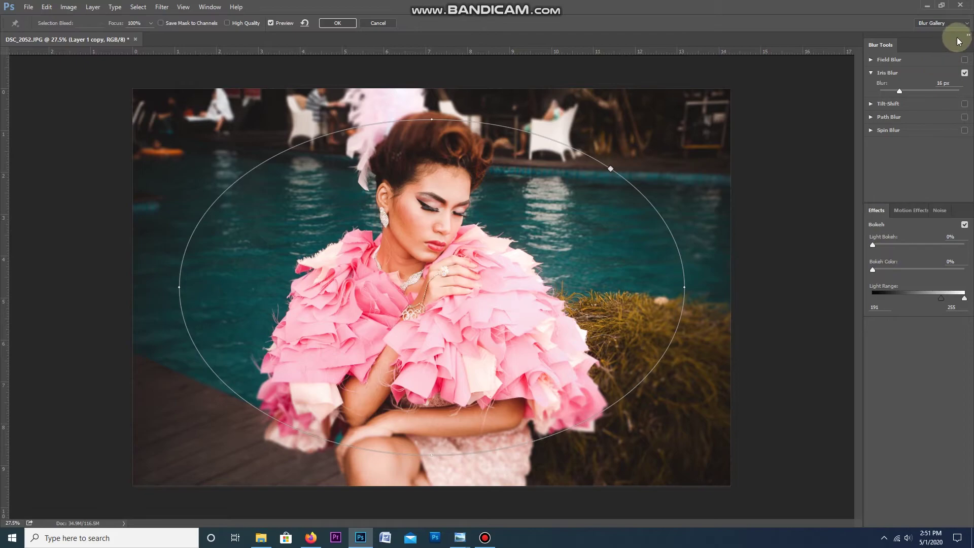
left_click(336, 24)
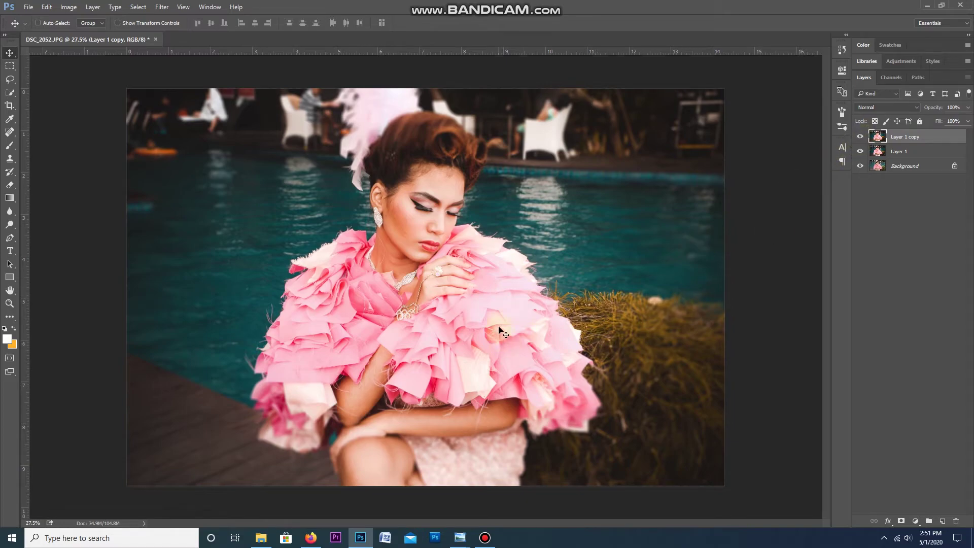
Erase the blur over the woman and the bush on the duplicated layer and lower its opacity to 52%.
key("e")
mouse_move(617, 332)
left_mouse_down()
mouse_move(635, 349)
mouse_move(634, 368)
mouse_move(618, 374)
mouse_move(638, 379)
mouse_move(626, 397)
mouse_move(592, 386)
mouse_move(637, 367)
mouse_move(303, 366)
mouse_move(188, 361)
mouse_move(174, 345)
mouse_move(346, 338)
mouse_move(605, 350)
mouse_move(665, 338)
left_mouse_up()
left_click(953, 133)
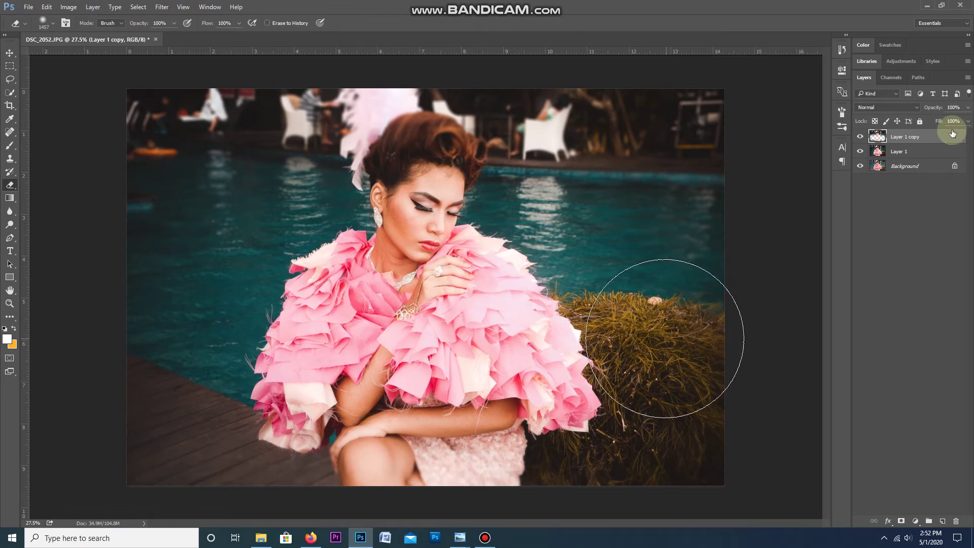
left_click(968, 107)
left_click_drag(968, 120, 947, 122)
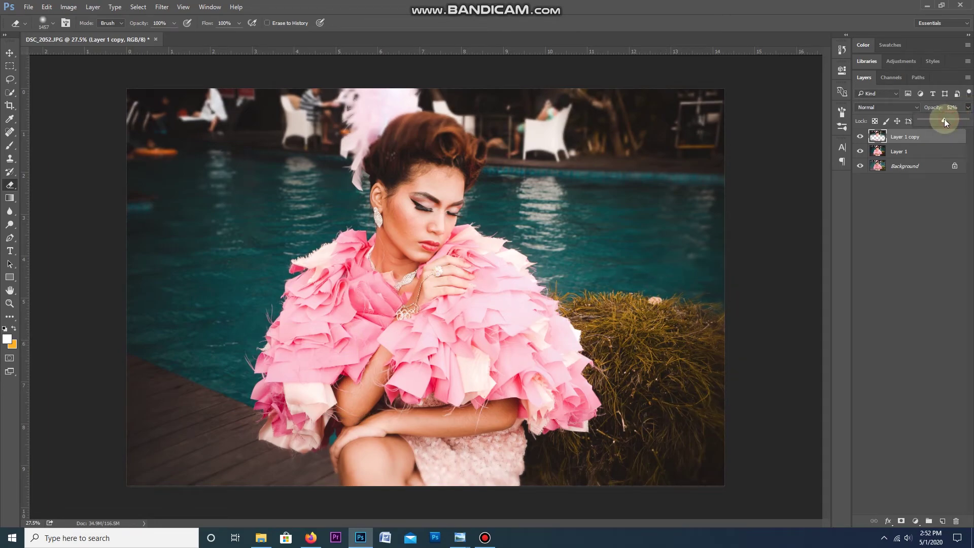
left_click(10, 52)
Add a gradient fill layer on top using the semi-transparent dark-to-transparent preset.
left_click(915, 521)
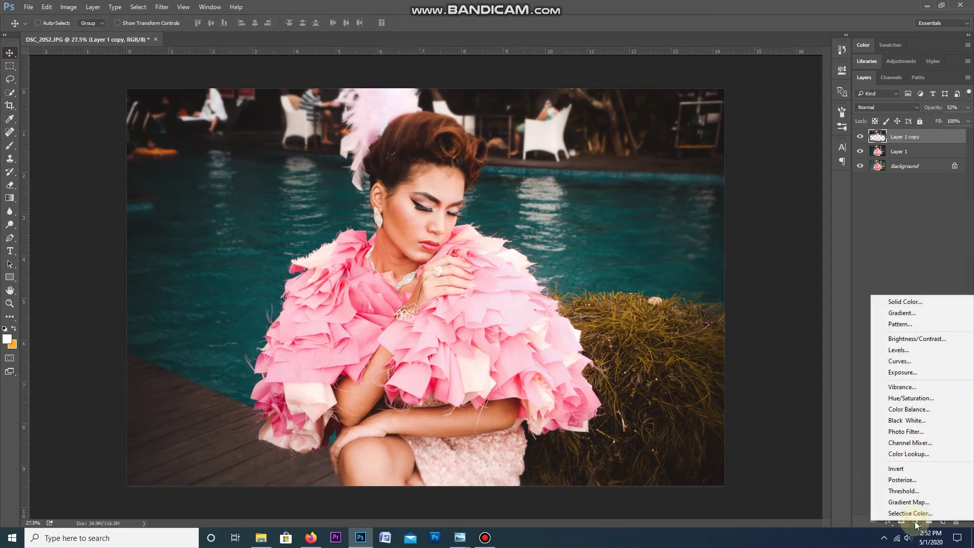
left_click(905, 312)
left_click(663, 225)
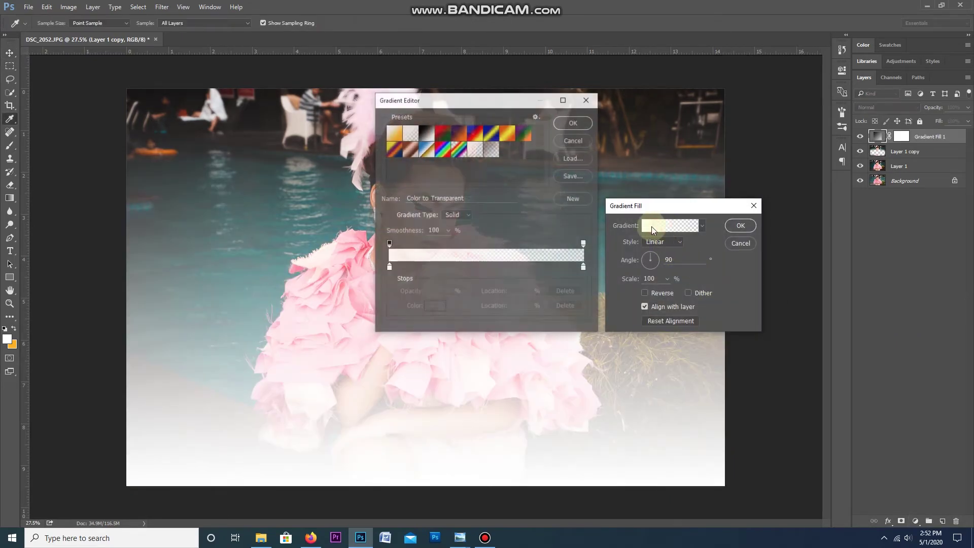
left_click(491, 149)
left_click(572, 128)
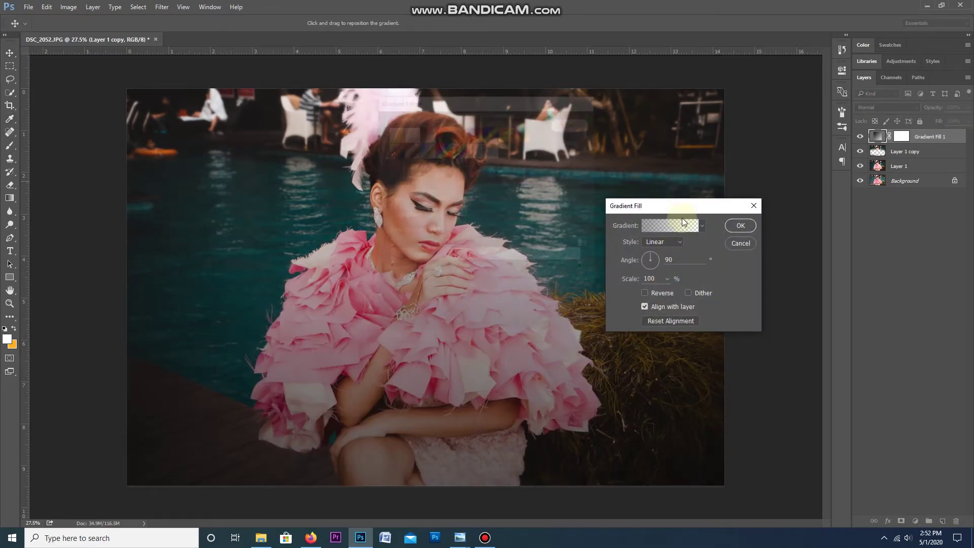
Make the gradient fill radial and reversed, centre it on the woman's face and set its scale to 341%.
left_click(675, 242)
left_click(668, 257)
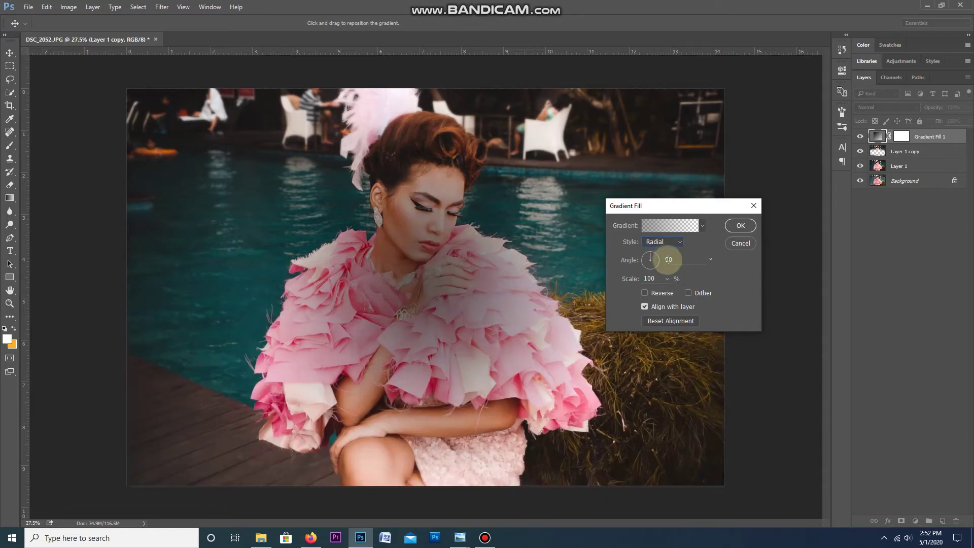
left_click(662, 294)
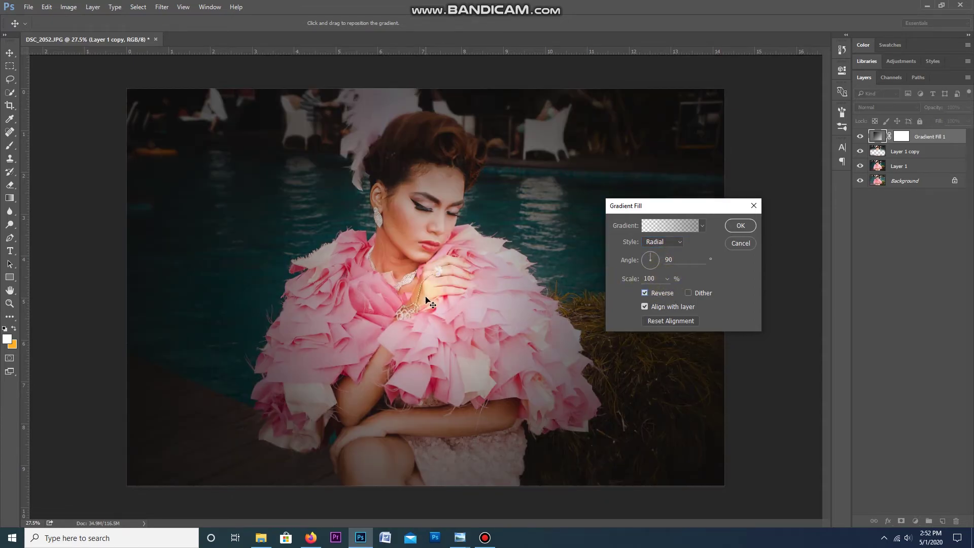
left_click_drag(424, 295, 413, 226)
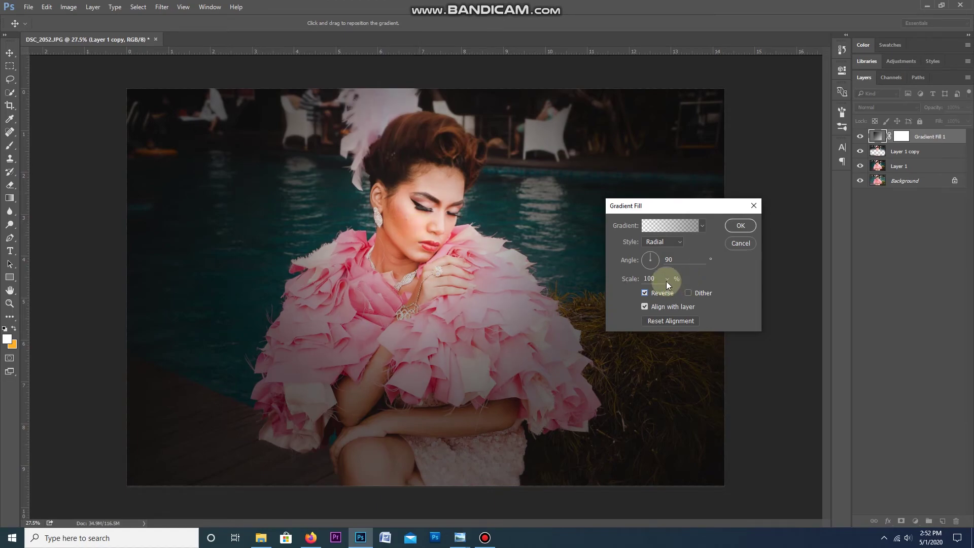
left_click_drag(666, 279, 677, 294)
left_click(740, 225)
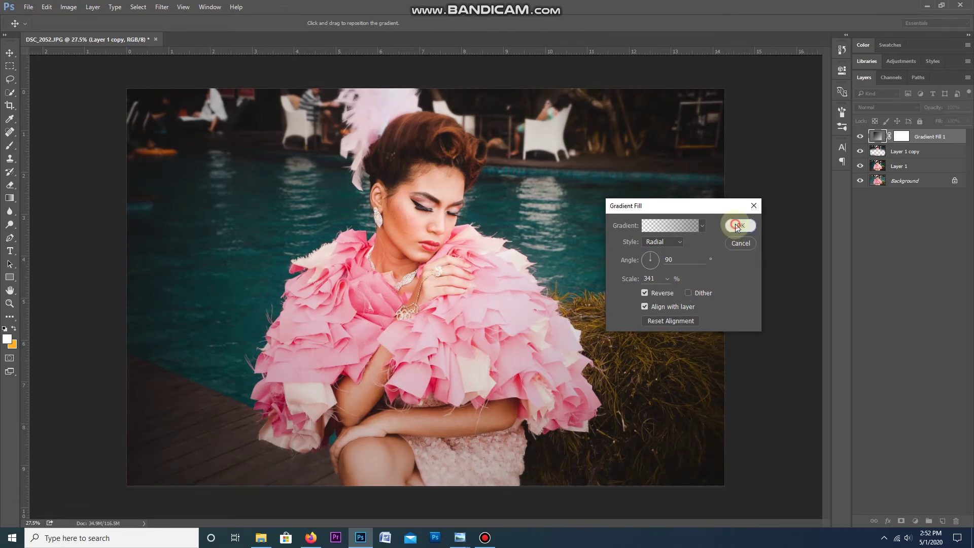
key("ctrl+minus")
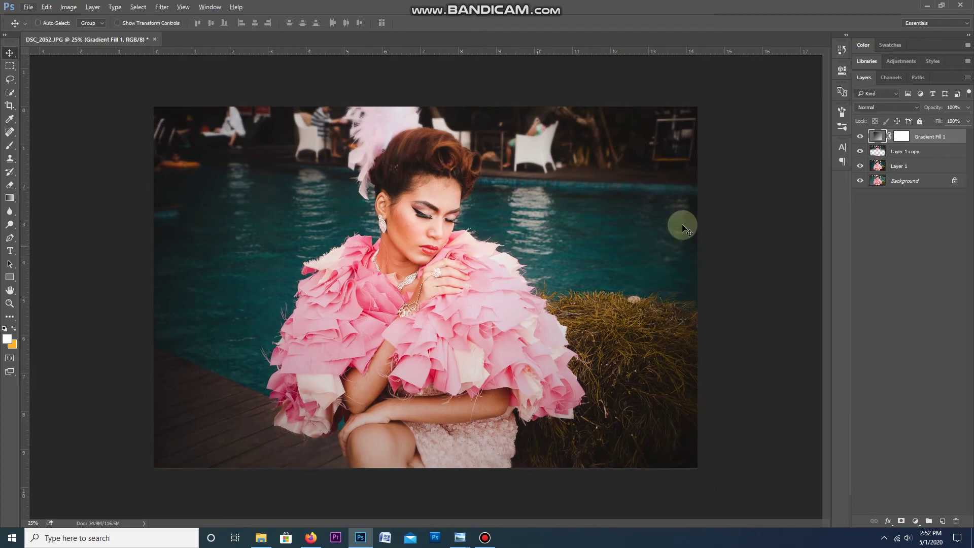
Merge the gradient fill, the blurred copy and Layer 1 into one layer above the Background.
left_click(910, 194)
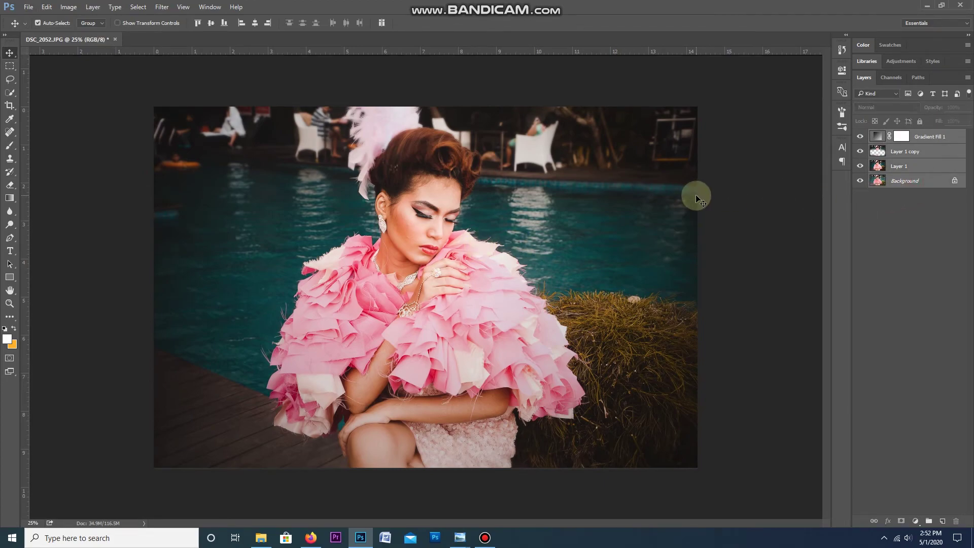
key("ctrl+shift+e")
key("ctrl+z")
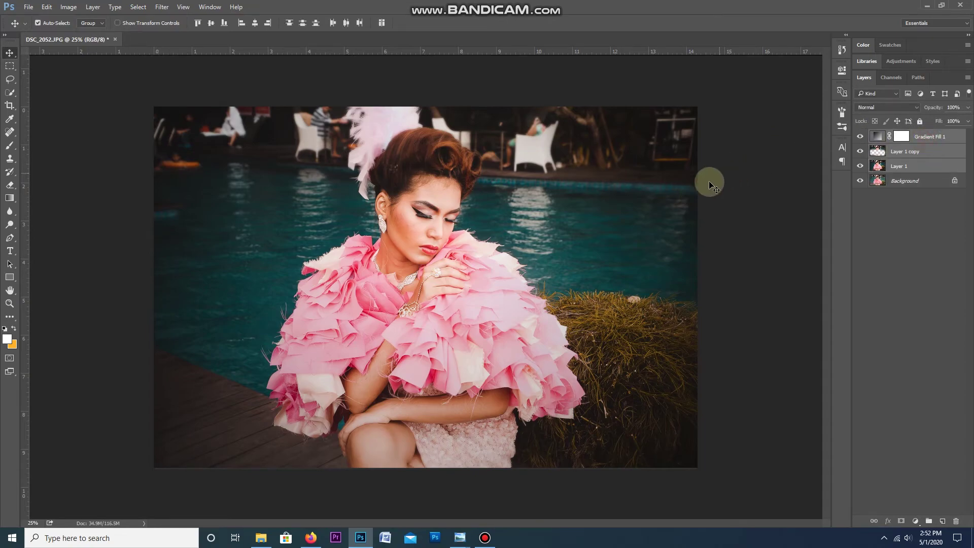
key("ctrl+e")
Compare the merged edit with the original Background and inspect the woman's face up close.
left_click(860, 137)
left_click(859, 138)
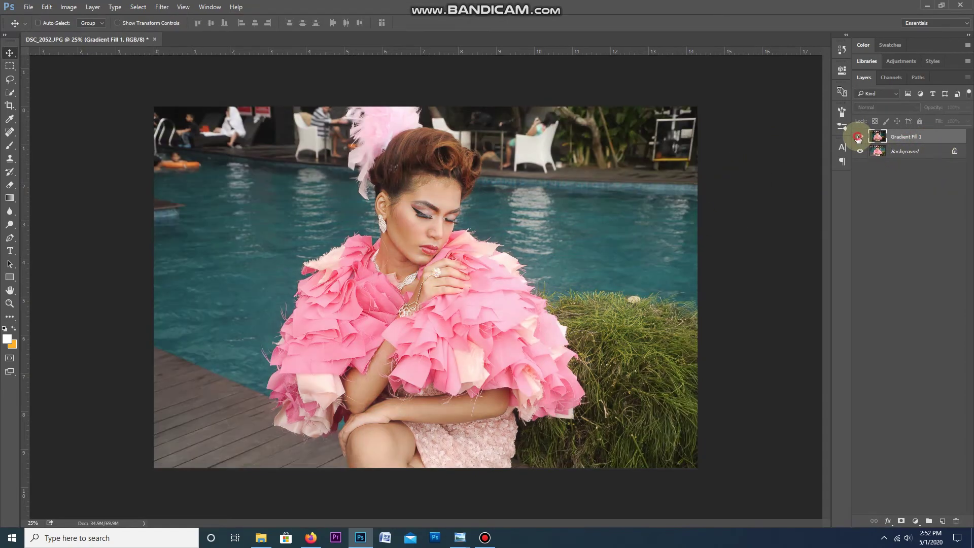
left_click(859, 137)
left_click(859, 137)
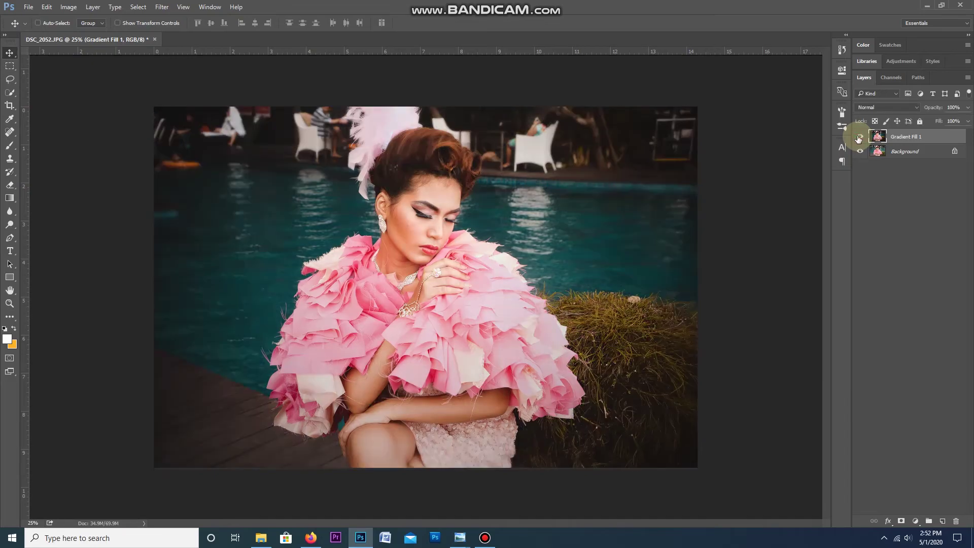
scroll(421, 143, "up", 10)
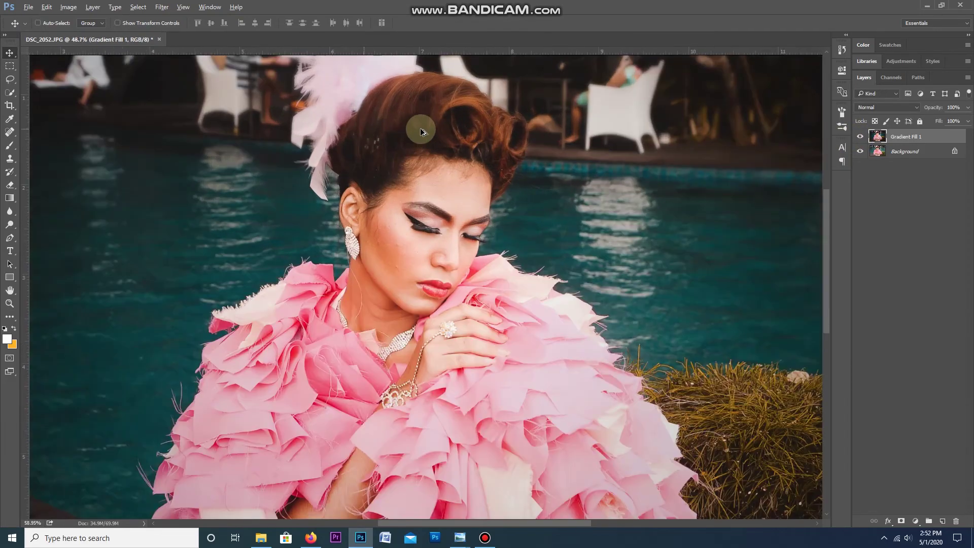
scroll(439, 317, "down", 5)
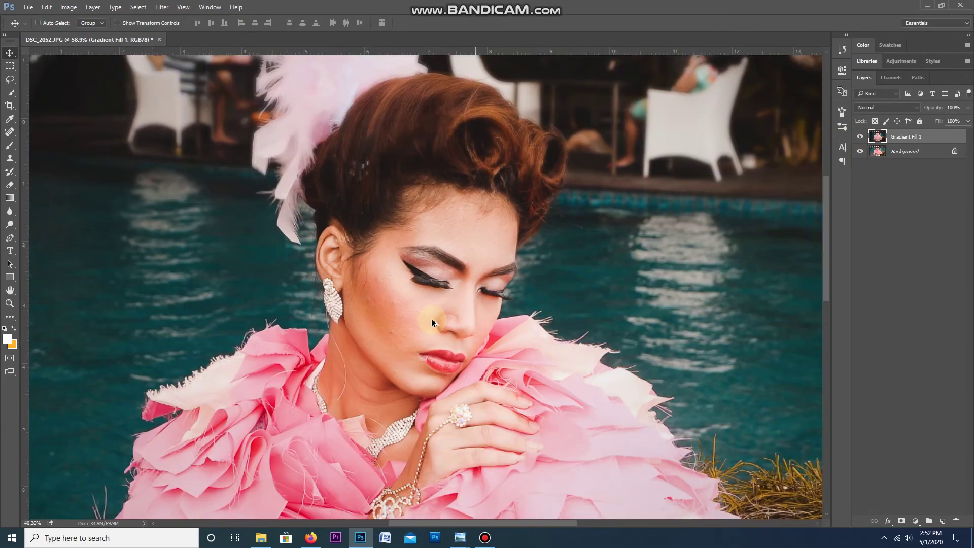
scroll(442, 313, "up", 1)
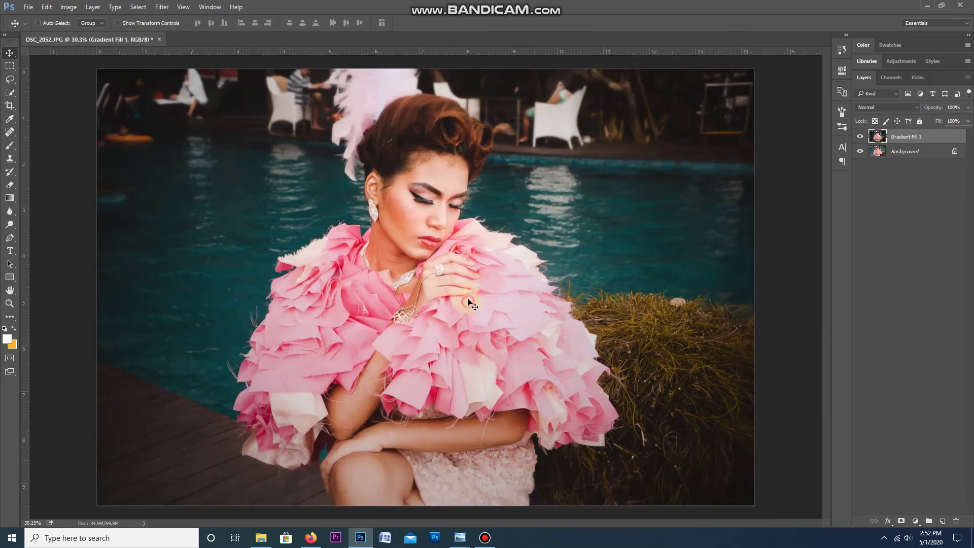
Save the photo as a JPEG named HUNTIN GOK in the DARI IKLAN folder at maximum quality 12, Baseline ("Standard").
key("ctrl+shift+s")
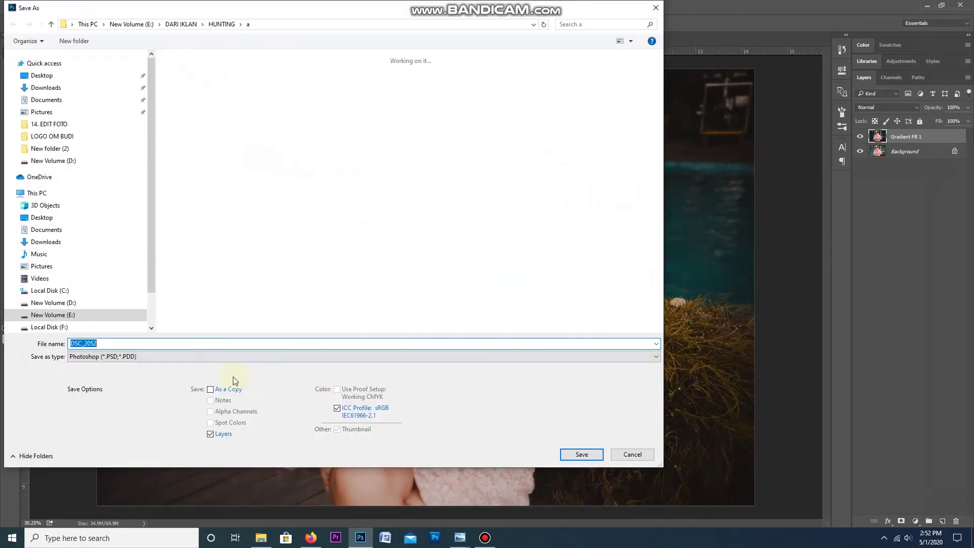
left_click(124, 357)
left_click(108, 429)
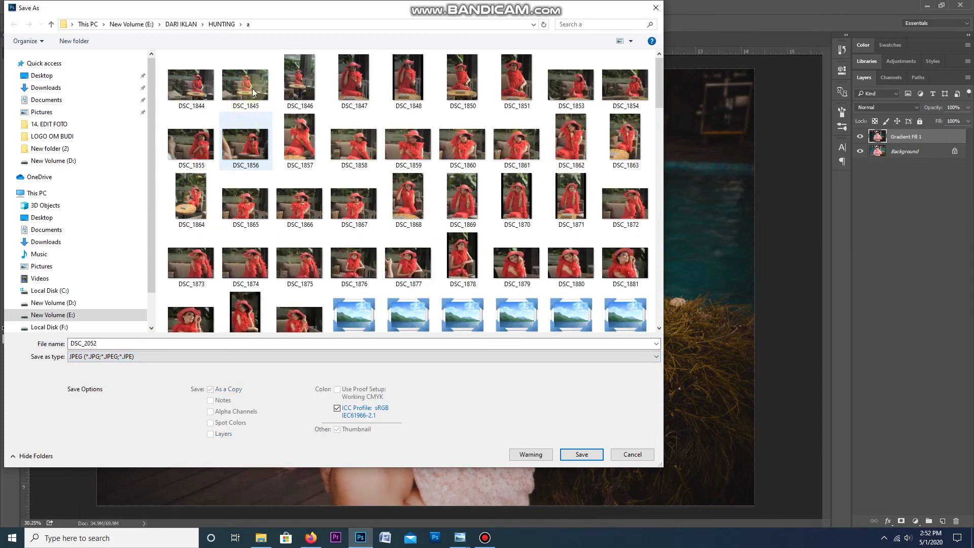
left_click(179, 24)
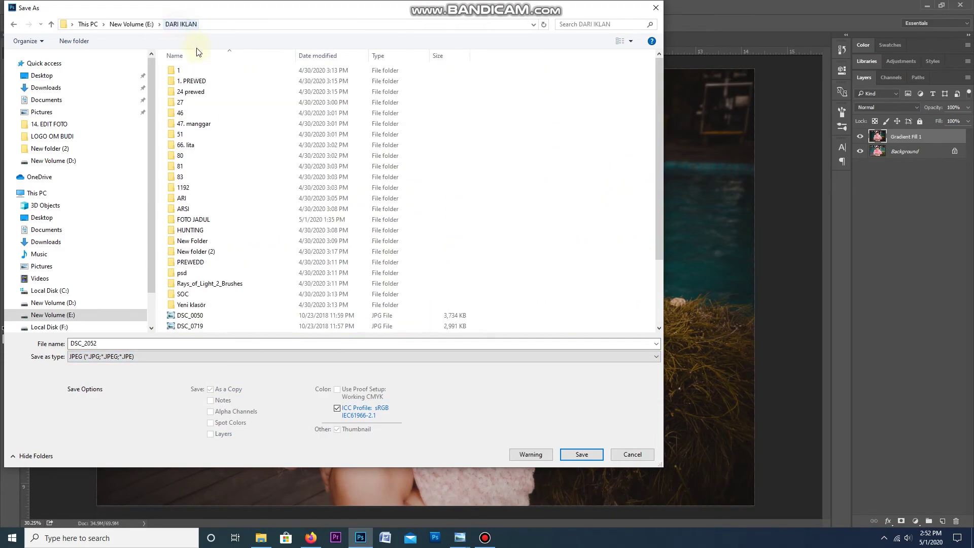
left_click(214, 344)
type("HUNTIN GOK")
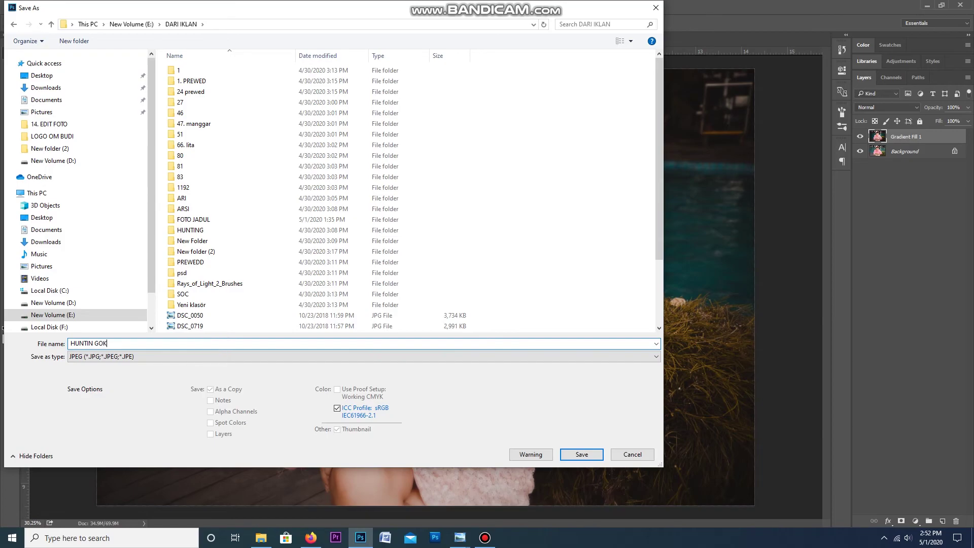
key("Return")
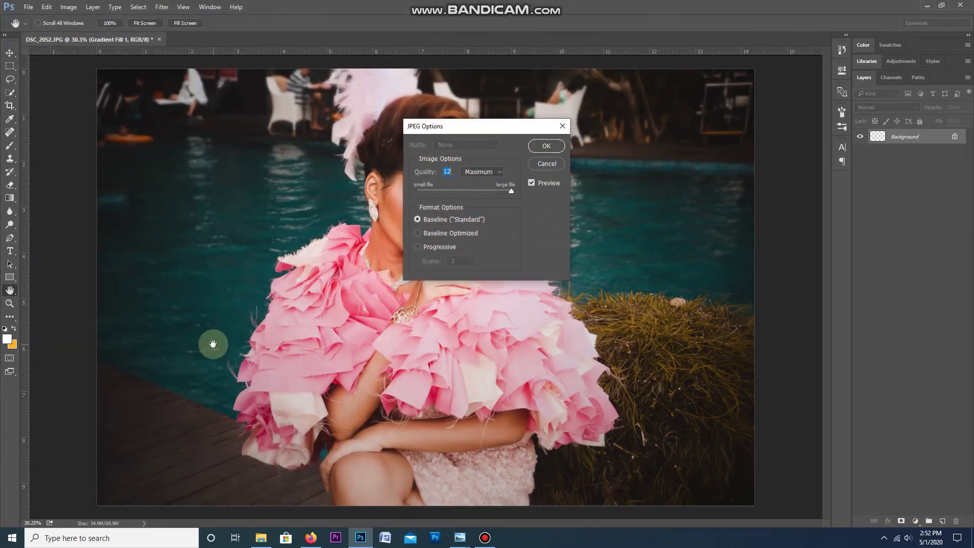
key("Return")
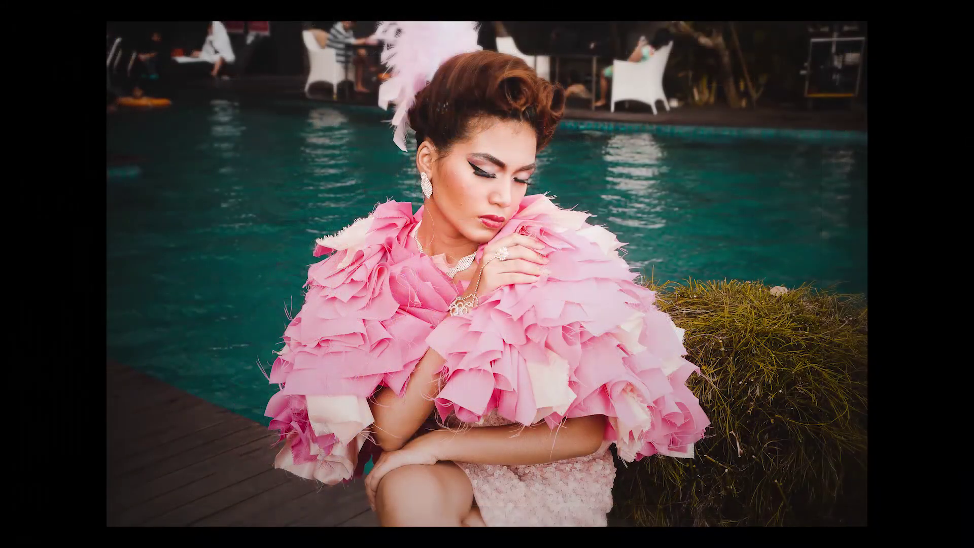